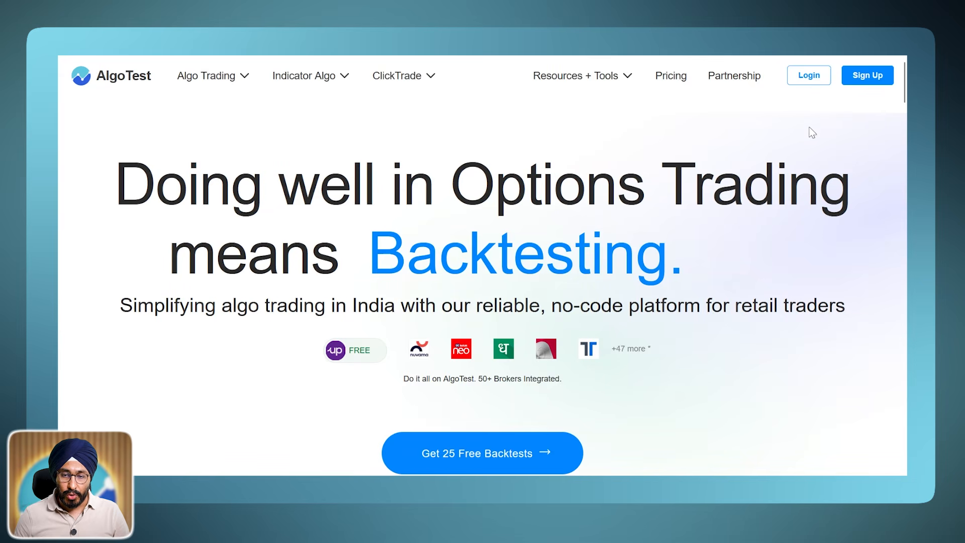
Log in to the account and open the RA Algos marketplace
{"action": "left_click", "coordinate": [805, 80]}
{"action": "left_click", "coordinate": [696, 280]}
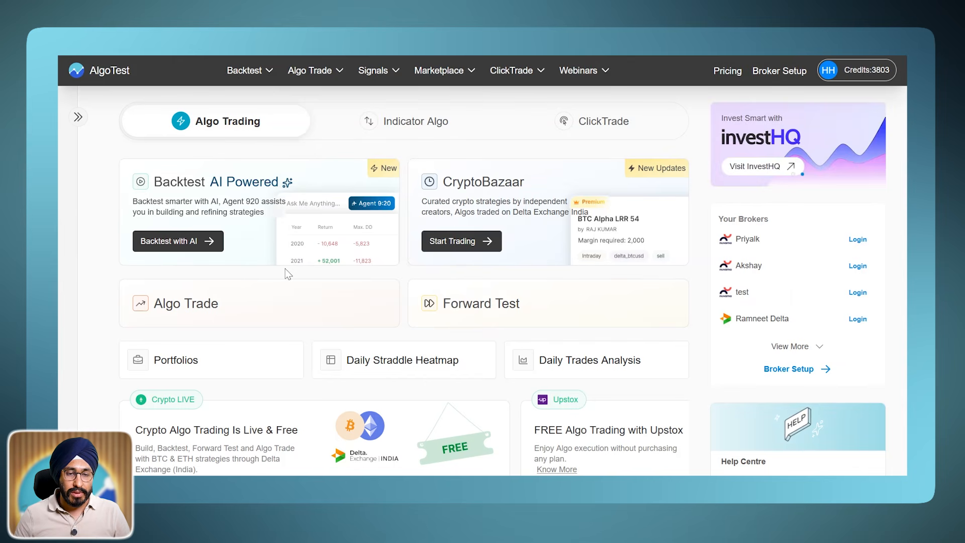
{"action": "mouse_move", "coordinate": [463, 74]}
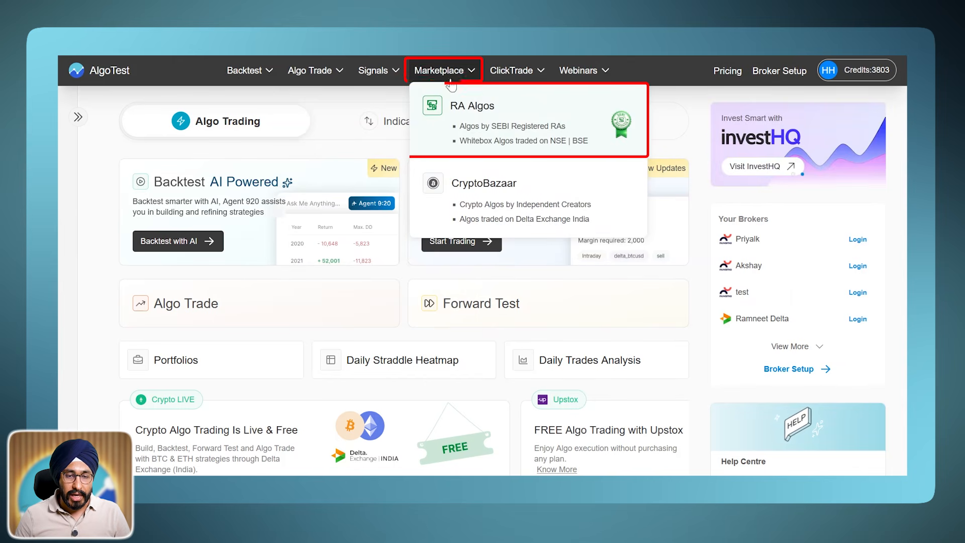
{"action": "left_click", "coordinate": [485, 126]}
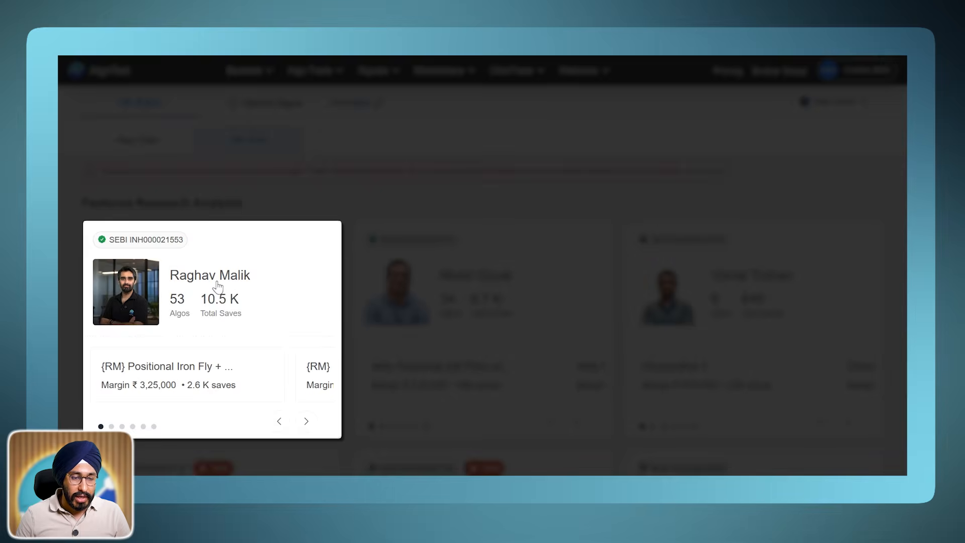
Open the first featured research analyst's profile and look through the available premium algo packages
{"action": "left_click", "coordinate": [218, 285]}
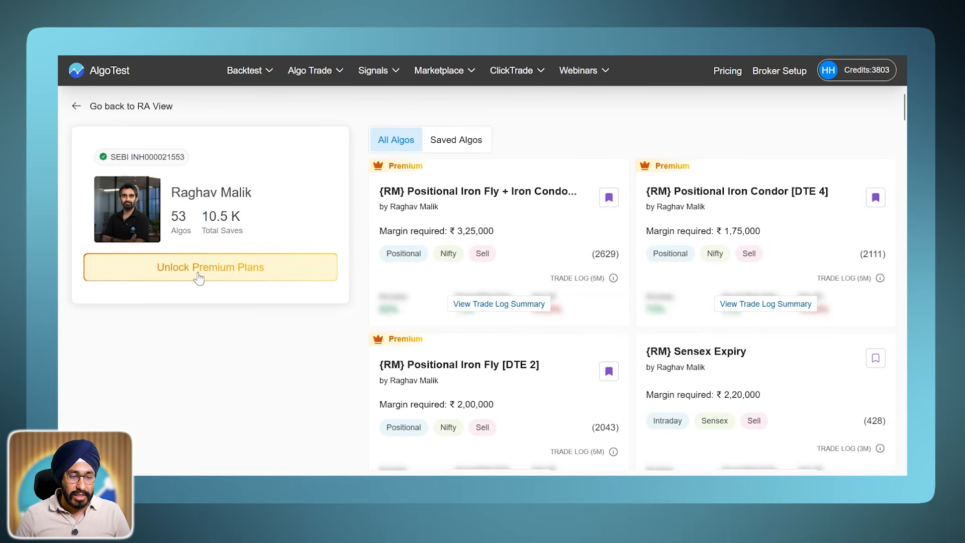
{"action": "left_click", "coordinate": [202, 274]}
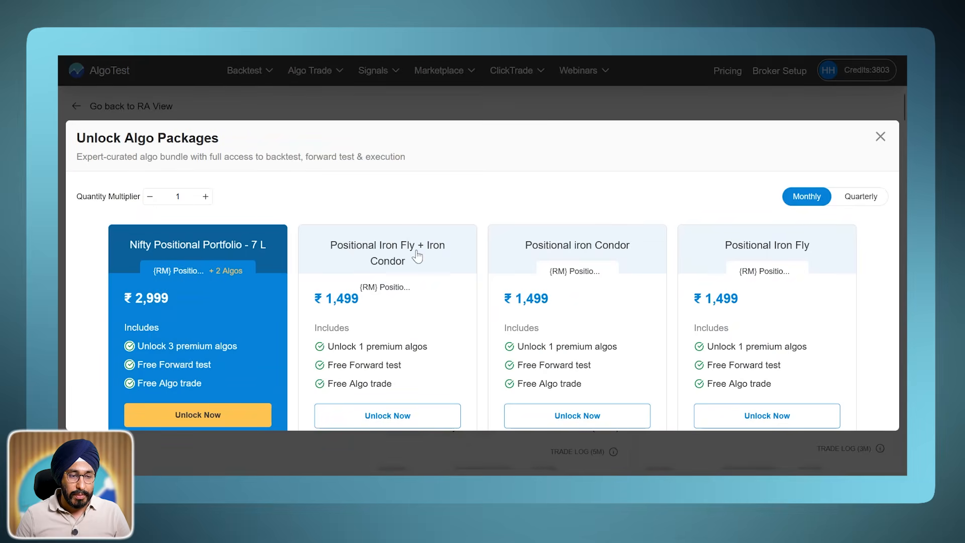
{"action": "scroll", "coordinate": [427, 259], "scroll_direction": "down", "scroll_amount": 3}
{"action": "scroll", "coordinate": [449, 259], "scroll_direction": "down", "scroll_amount": 3}
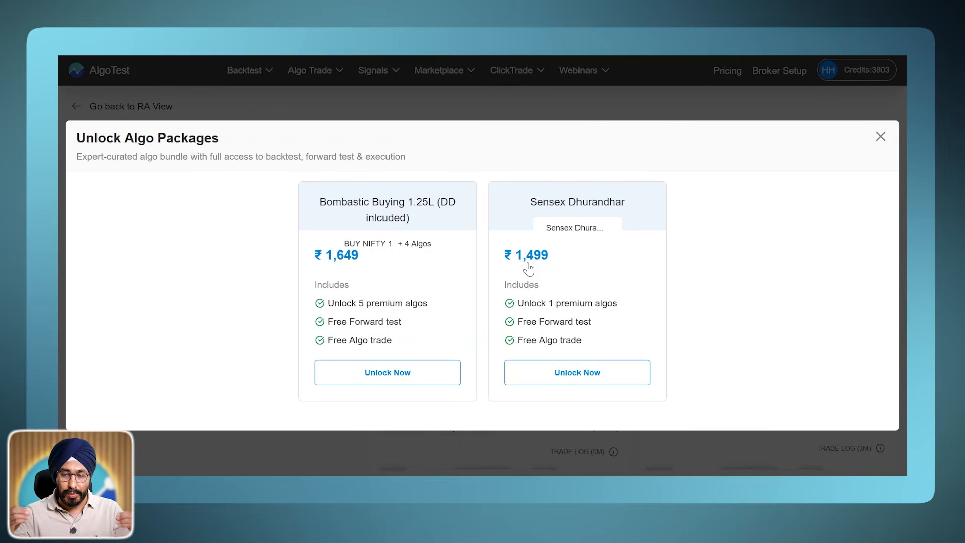
{"action": "left_click", "coordinate": [879, 137]}
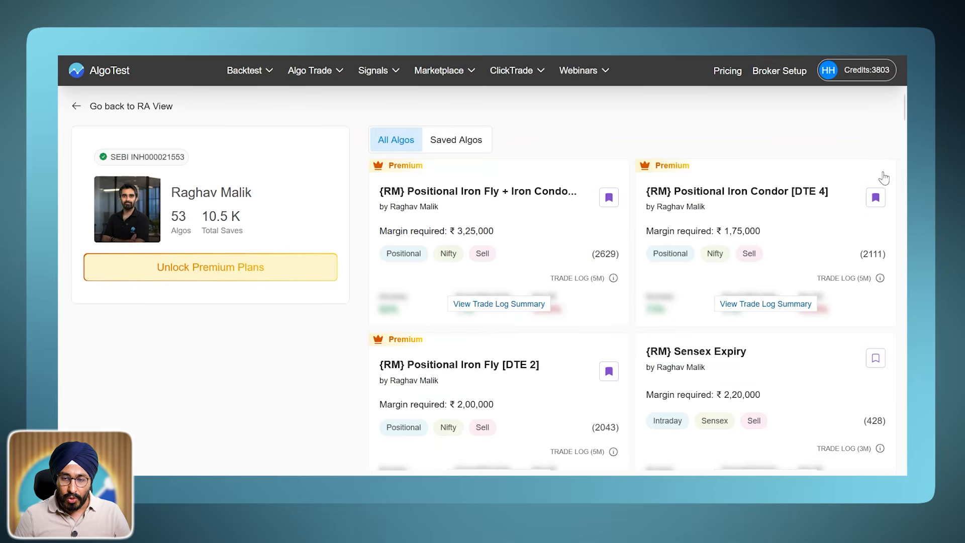
Open the Sensex Dhurandhar algo from the analyst's list and review its details and recommended trade log summary
{"action": "scroll", "coordinate": [873, 206], "scroll_direction": "down", "scroll_amount": 10}
{"action": "left_click_drag", "start_coordinate": [903, 151], "coordinate": [895, 342]}
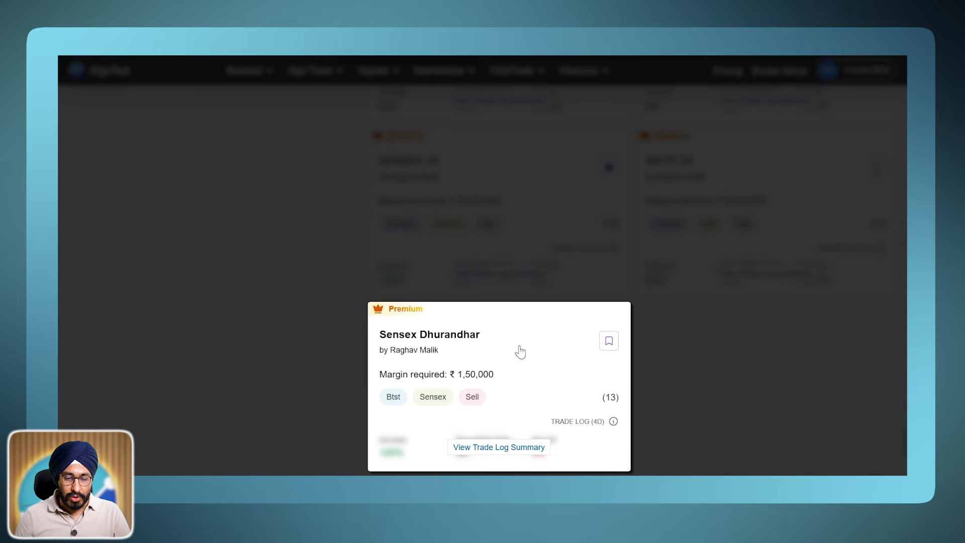
{"action": "left_click", "coordinate": [518, 338]}
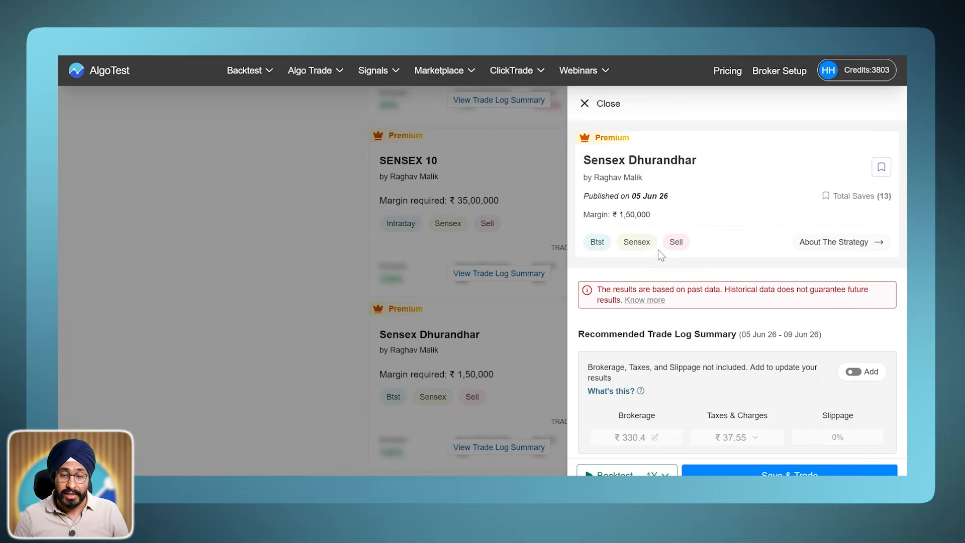
{"action": "left_click_drag", "start_coordinate": [640, 242], "coordinate": [622, 244]}
{"action": "left_click", "coordinate": [640, 249]}
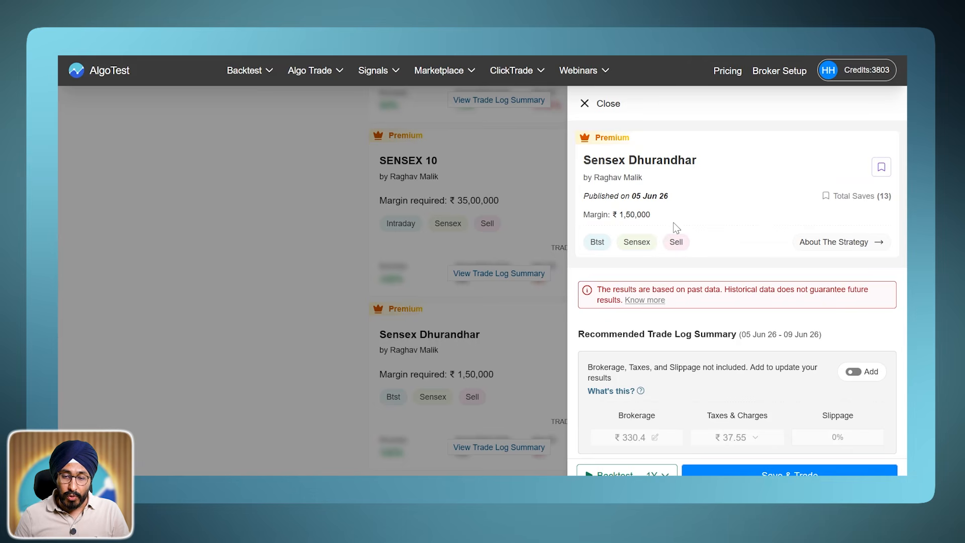
{"action": "scroll", "coordinate": [674, 222], "scroll_direction": "down", "scroll_amount": 3}
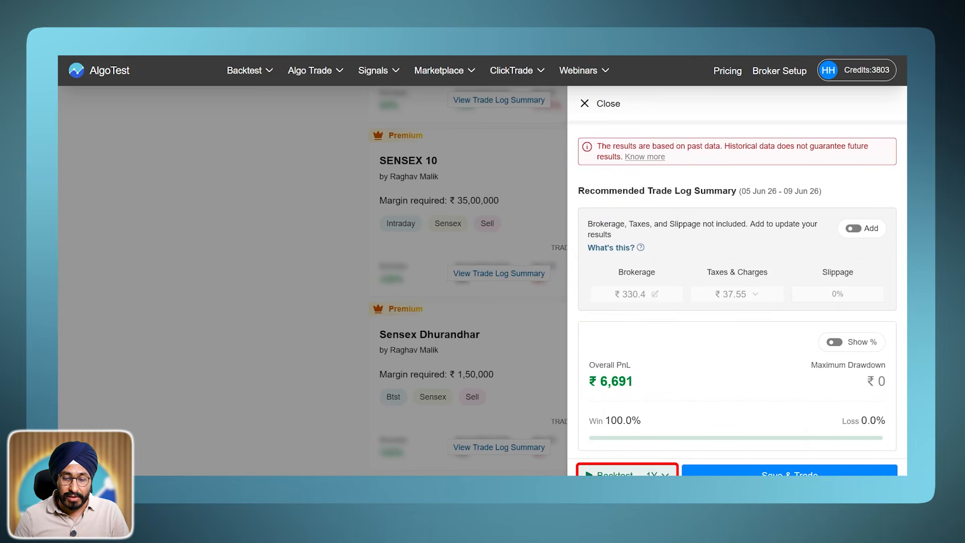
Run a 2Y backtest of Sensex Dhurandhar and review its overall PnL, maximum drawdown, graph and yearwise PnL
{"action": "left_click", "coordinate": [658, 473]}
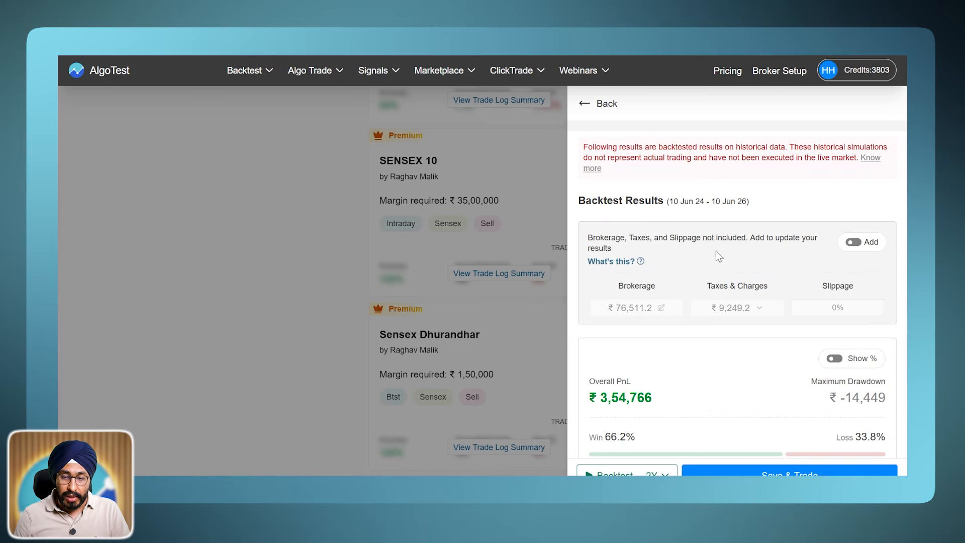
{"action": "scroll", "coordinate": [717, 241], "scroll_direction": "down", "scroll_amount": 3}
{"action": "scroll", "coordinate": [716, 233], "scroll_direction": "down", "scroll_amount": 10}
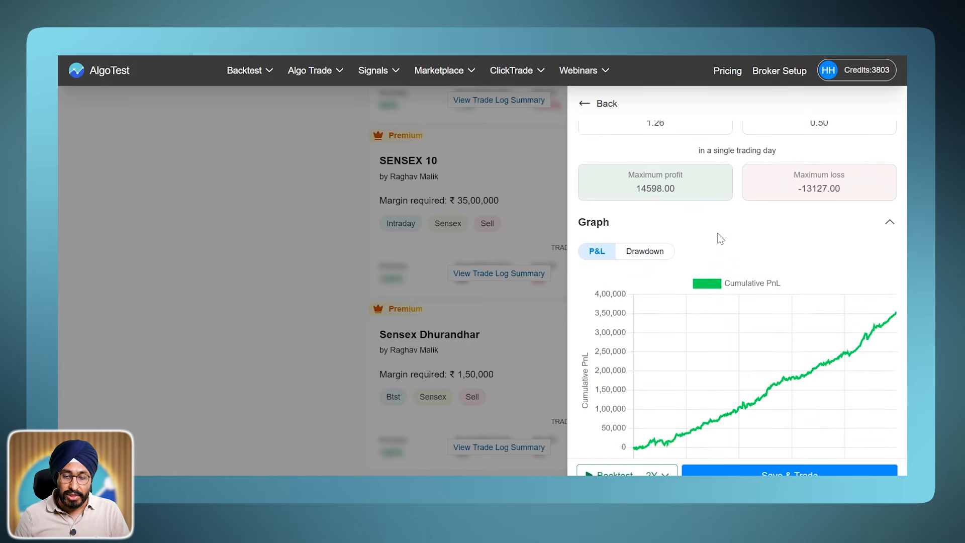
{"action": "scroll", "coordinate": [765, 229], "scroll_direction": "down", "scroll_amount": 2}
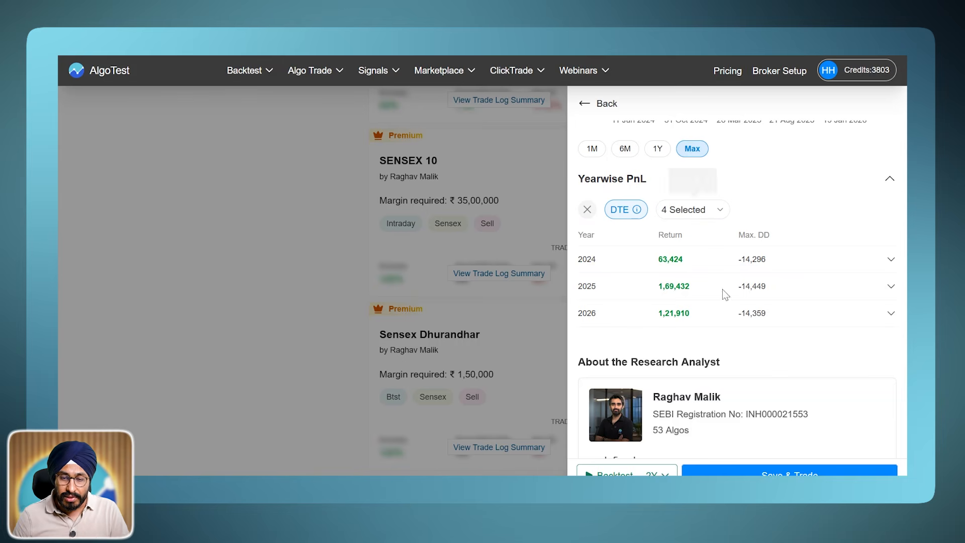
{"action": "scroll", "coordinate": [737, 238], "scroll_direction": "up", "scroll_amount": 5}
{"action": "scroll", "coordinate": [737, 238], "scroll_direction": "up", "scroll_amount": 8}
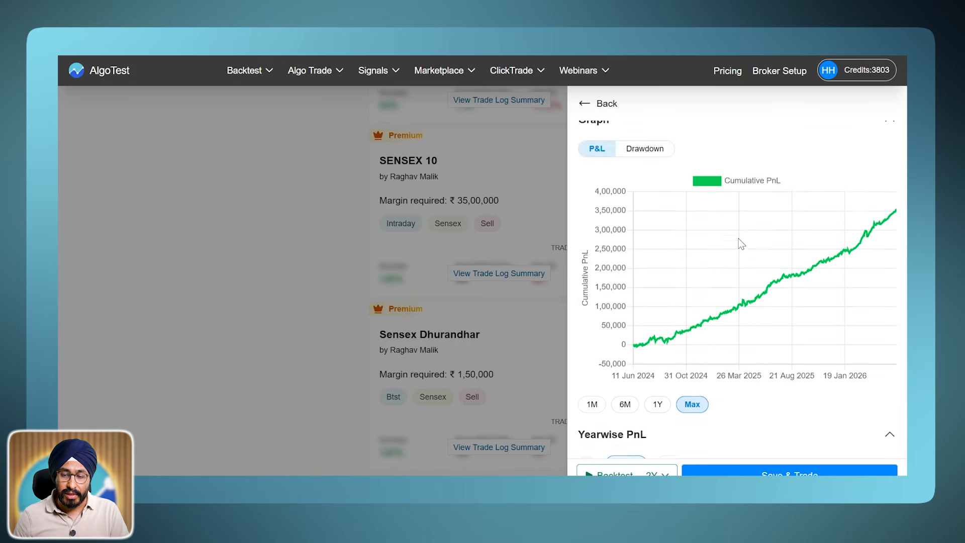
{"action": "scroll", "coordinate": [740, 243], "scroll_direction": "up", "scroll_amount": 3}
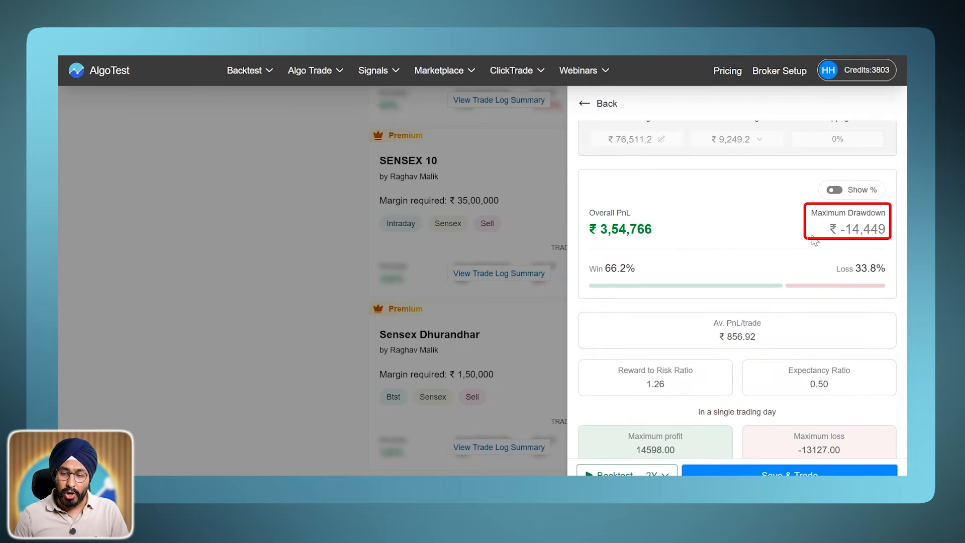
{"action": "scroll", "coordinate": [814, 237], "scroll_direction": "up", "scroll_amount": 3}
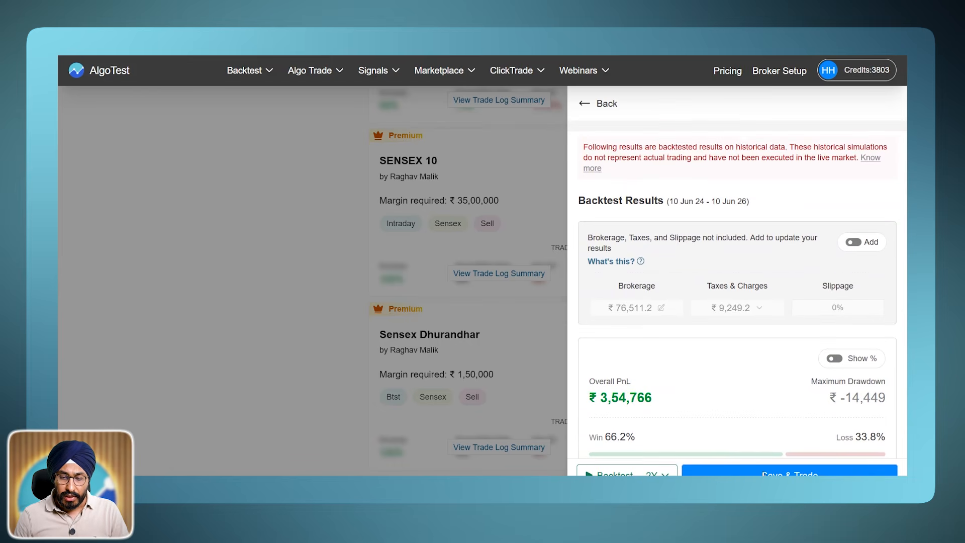
{"action": "scroll", "coordinate": [842, 346], "scroll_direction": "up", "scroll_amount": 1}
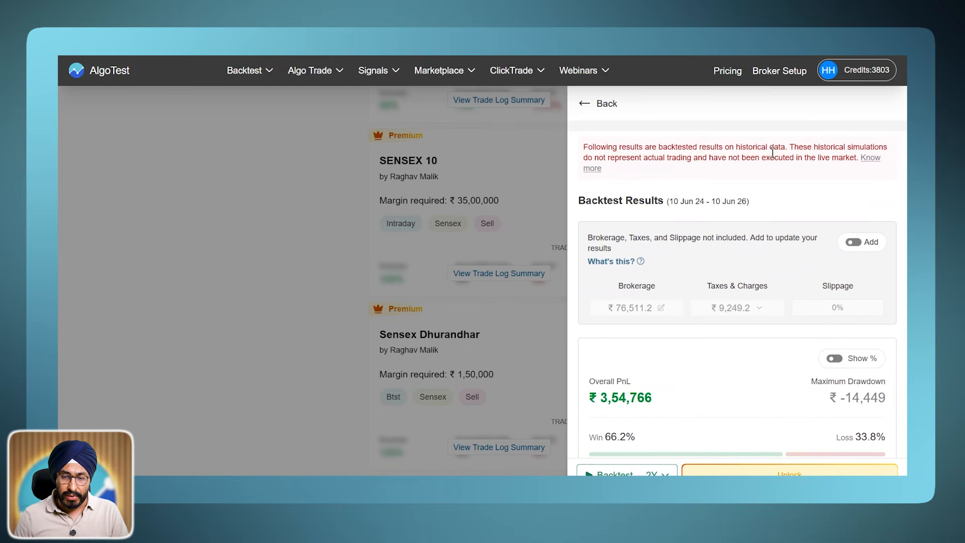
Include brokerage, taxes and slippage in the backtest results and recalculate them with 1% slippage
{"action": "scroll", "coordinate": [769, 264], "scroll_direction": "down", "scroll_amount": 2}
{"action": "left_click", "coordinate": [838, 282]}
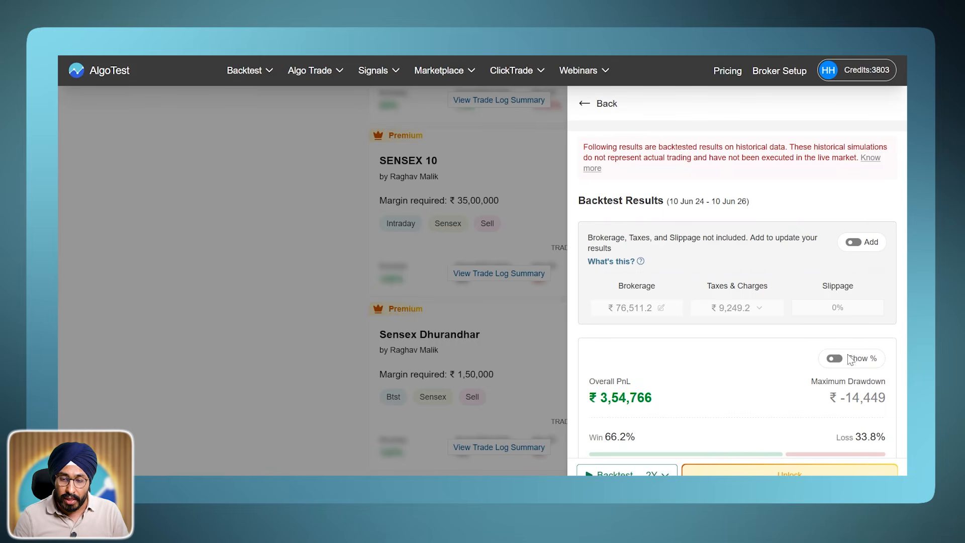
{"action": "left_click", "coordinate": [852, 241]}
{"action": "left_click", "coordinate": [835, 308]}
{"action": "left_click", "coordinate": [835, 339]}
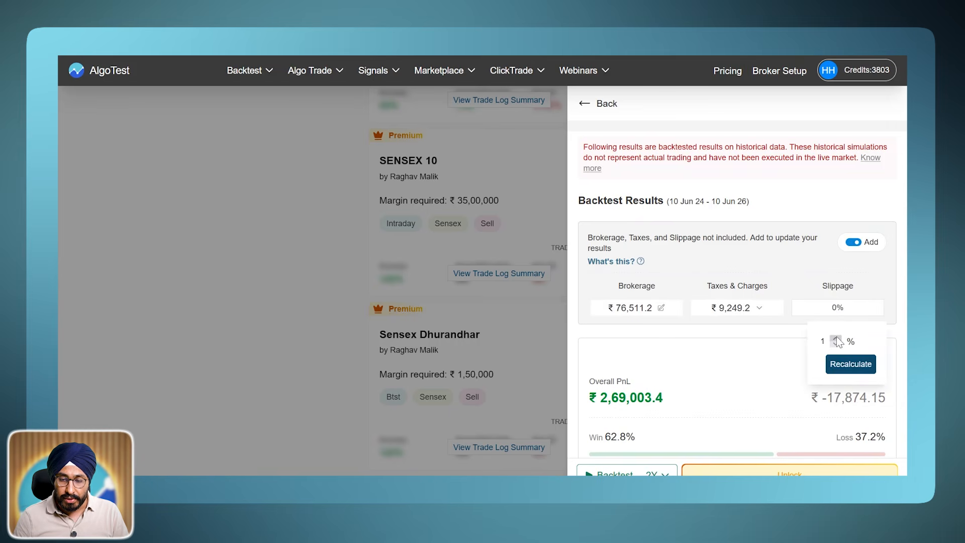
{"action": "left_click", "coordinate": [851, 363]}
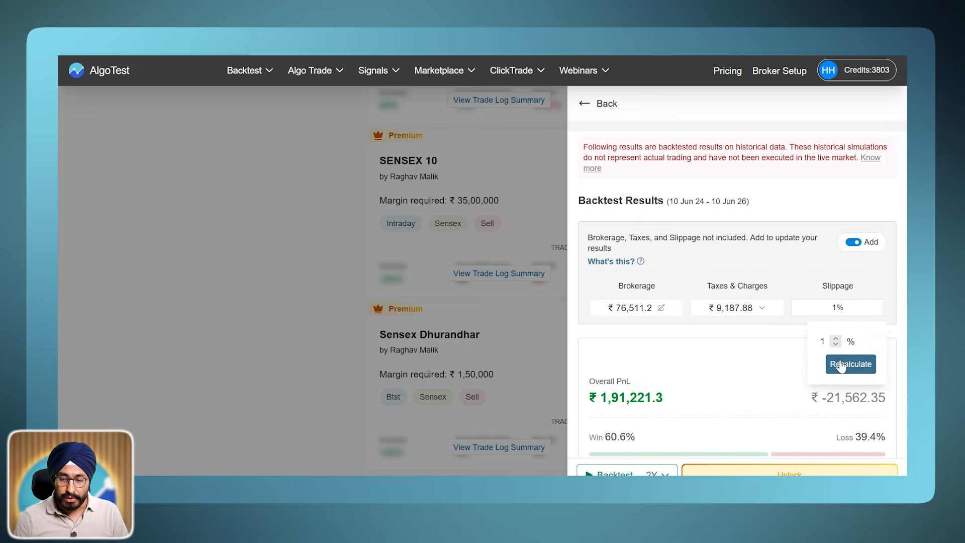
Check the breakdown of taxes and charges and the brokerage rate applied to the backtest
{"action": "left_click", "coordinate": [762, 309]}
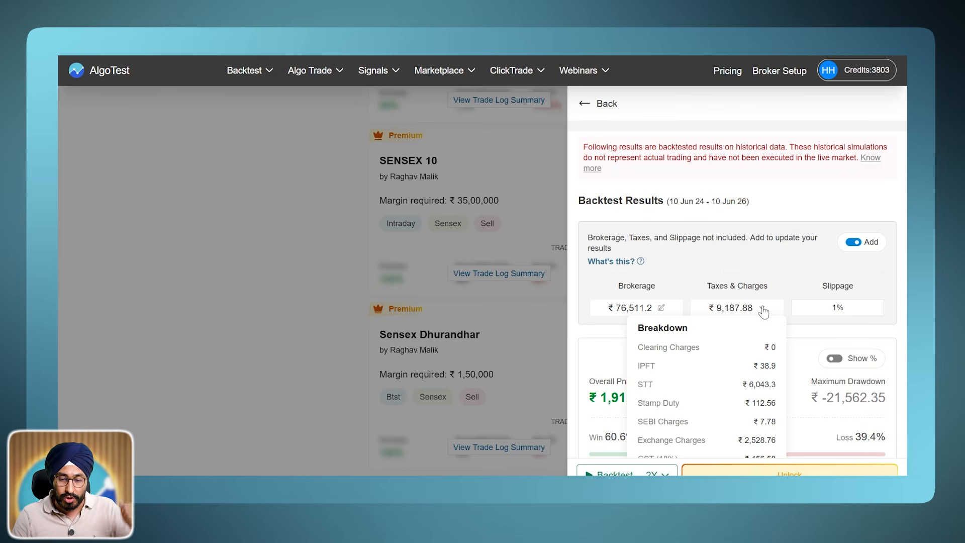
{"action": "scroll", "coordinate": [689, 418], "scroll_direction": "down", "scroll_amount": 2}
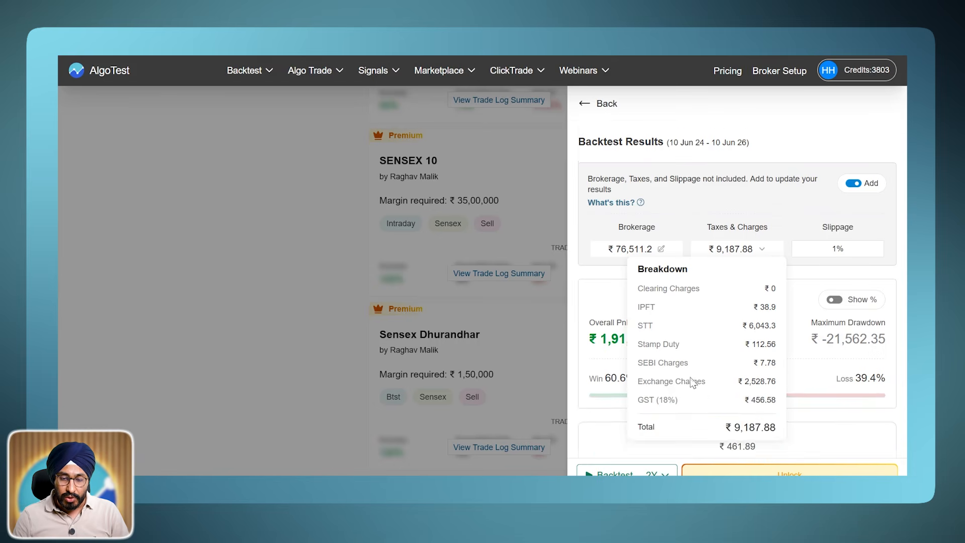
{"action": "left_click", "coordinate": [762, 237]}
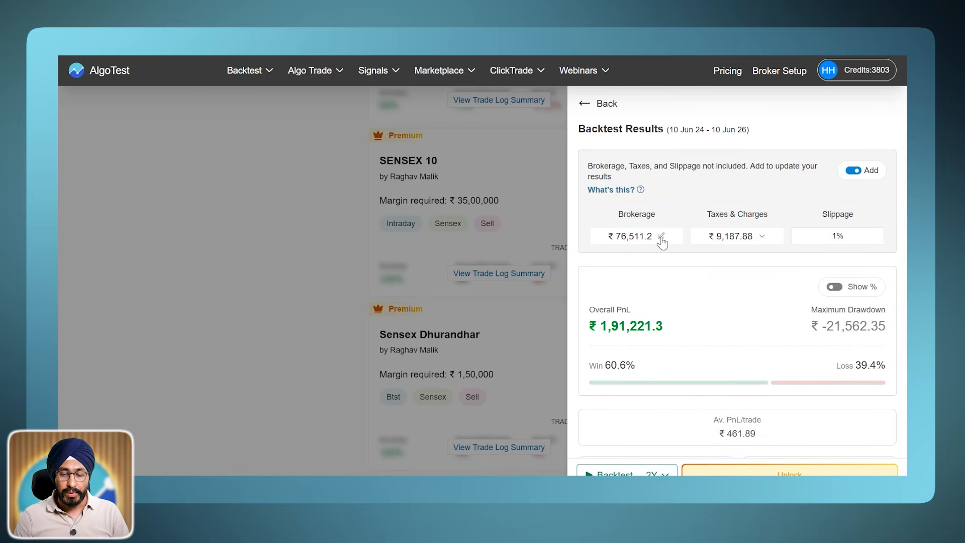
{"action": "left_click", "coordinate": [661, 237]}
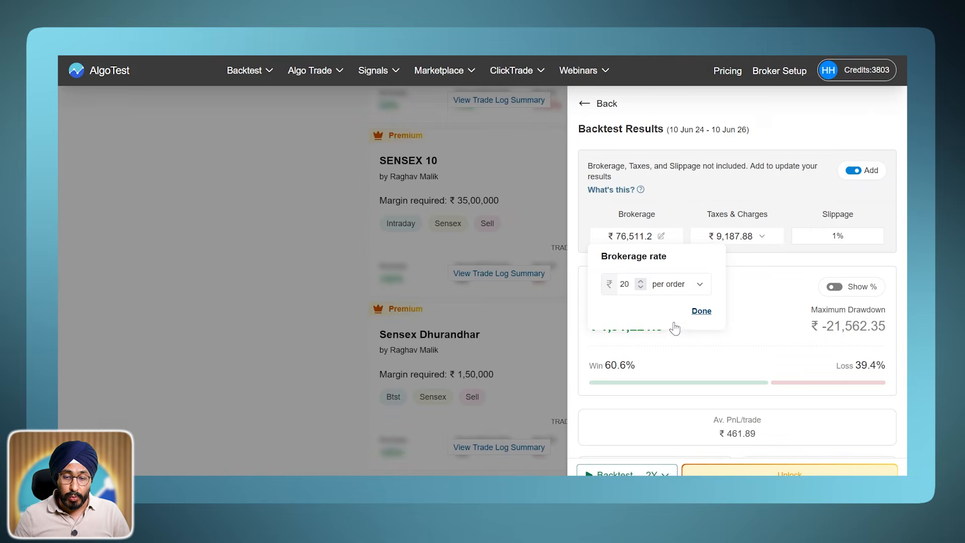
{"action": "left_click", "coordinate": [700, 311]}
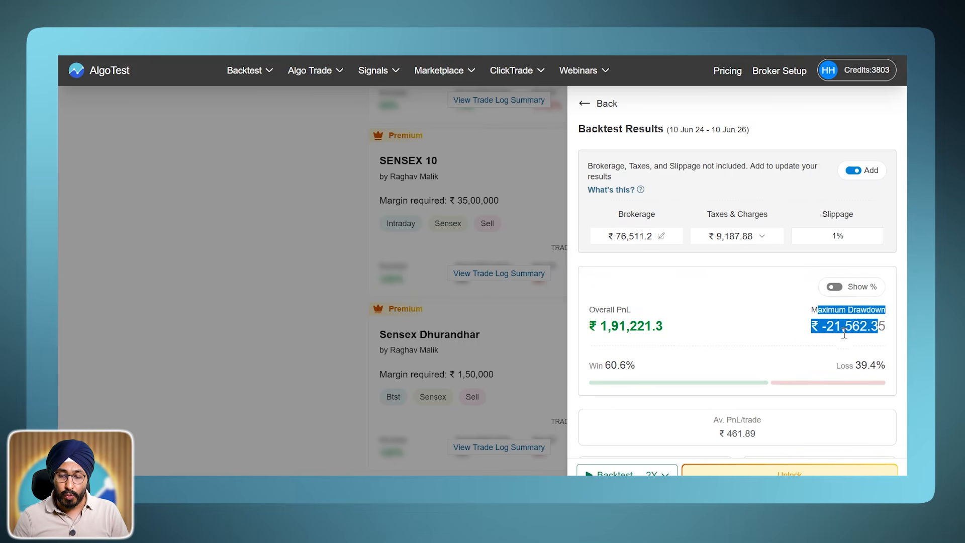
Examine the cost-adjusted backtest's risk ratios, single-day maximum profit and loss, cumulative PnL graph and yearwise PnL
{"action": "scroll", "coordinate": [761, 317], "scroll_direction": "down", "scroll_amount": 4}
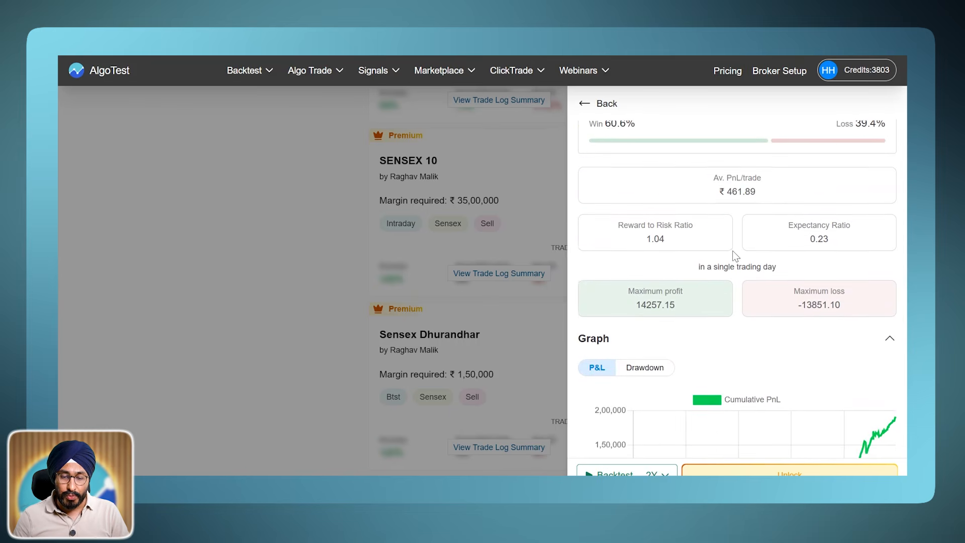
{"action": "scroll", "coordinate": [731, 250], "scroll_direction": "down", "scroll_amount": 2}
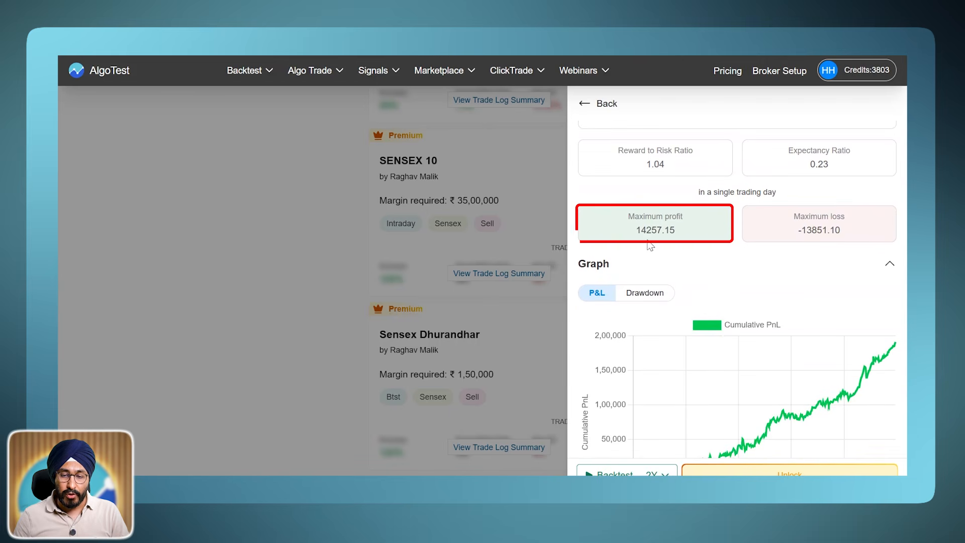
{"action": "scroll", "coordinate": [732, 270], "scroll_direction": "down", "scroll_amount": 1}
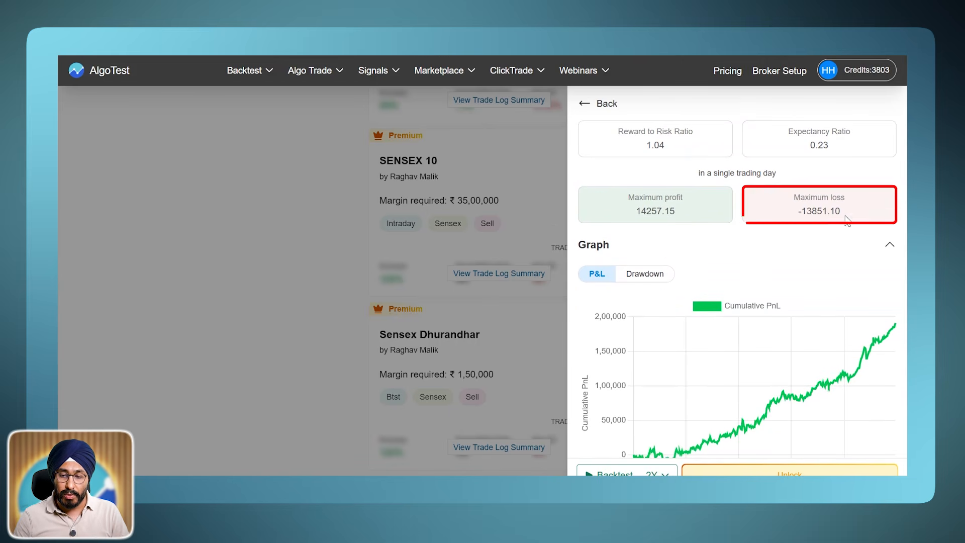
{"action": "scroll", "coordinate": [825, 279], "scroll_direction": "down", "scroll_amount": 2}
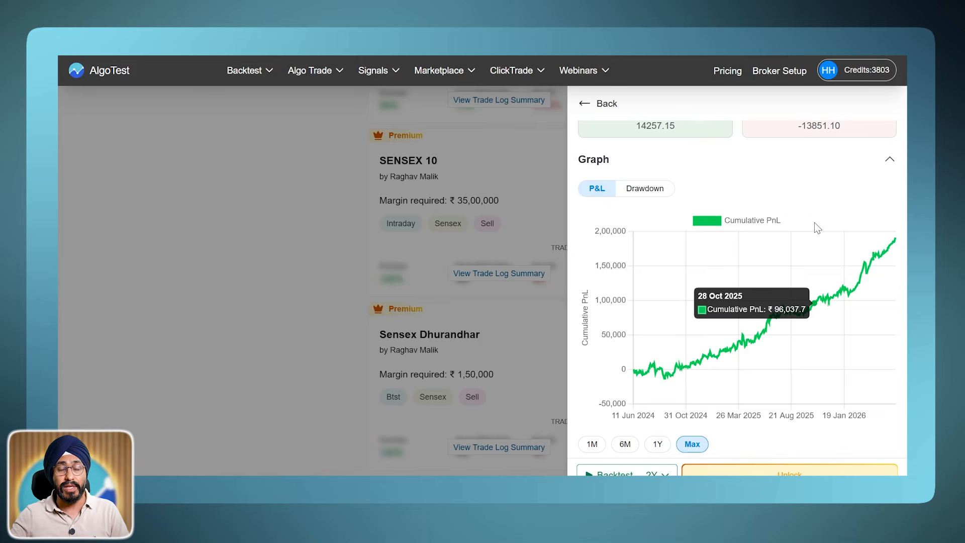
{"action": "scroll", "coordinate": [814, 222], "scroll_direction": "down", "scroll_amount": 5}
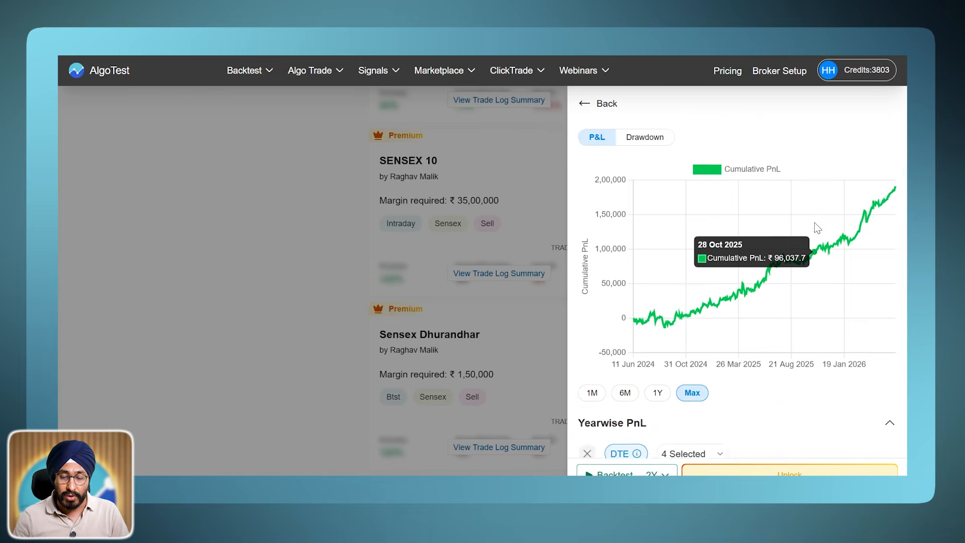
{"action": "scroll", "coordinate": [800, 206], "scroll_direction": "down", "scroll_amount": 1}
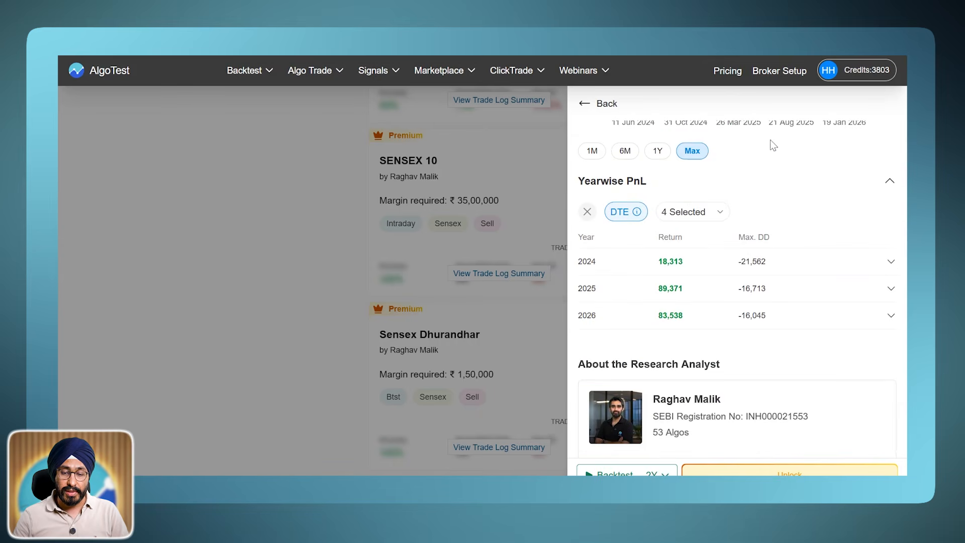
{"action": "scroll", "coordinate": [776, 219], "scroll_direction": "down", "scroll_amount": 2}
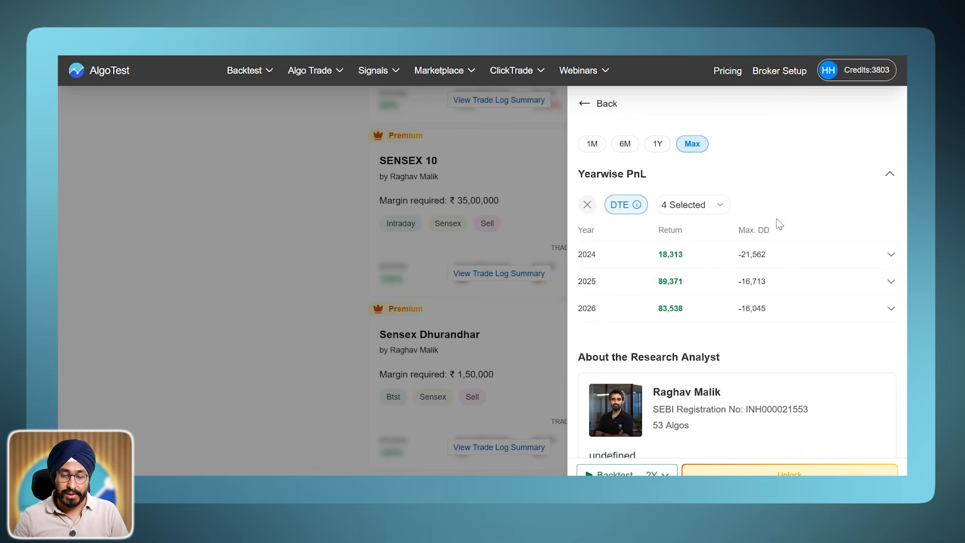
{"action": "scroll", "coordinate": [778, 222], "scroll_direction": "up", "scroll_amount": 8}
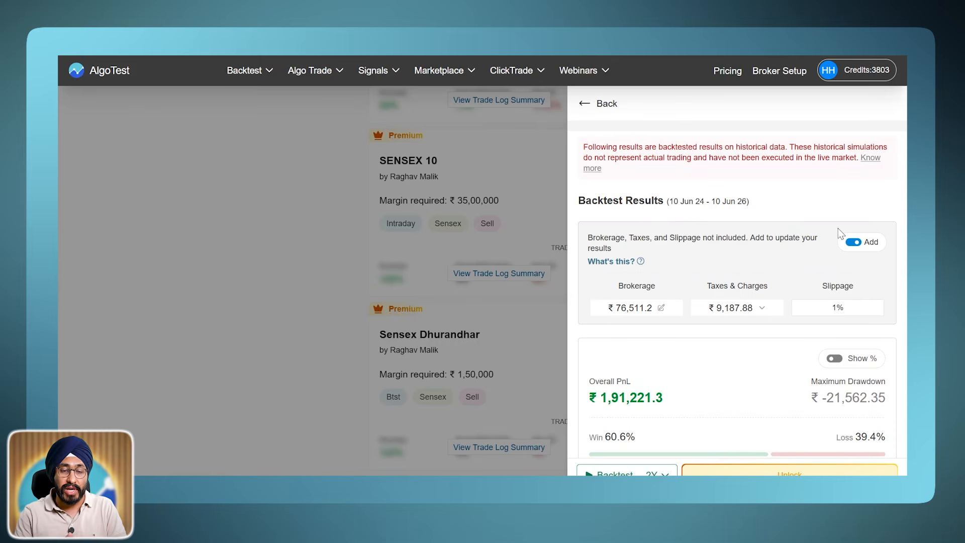
{"action": "mouse_move", "coordinate": [229, 66]}
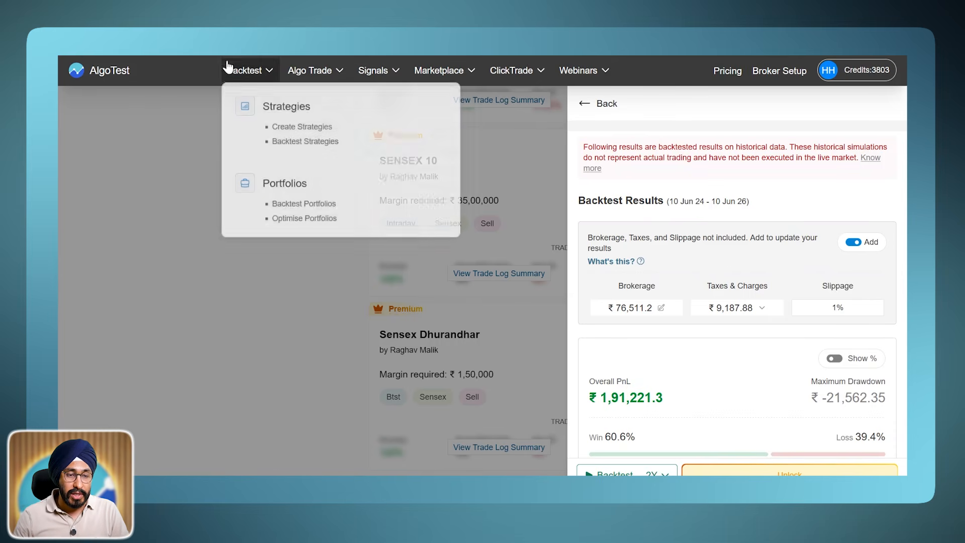
Create a backtest portfolio named "Sensex Dhu" containing the RA algo Sensex Dhurandhar
{"action": "left_click", "coordinate": [327, 200]}
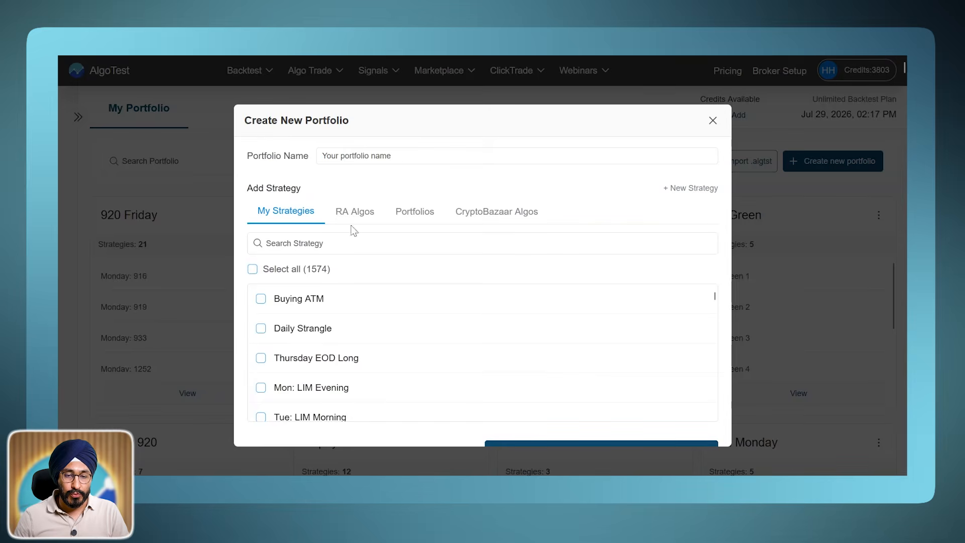
{"action": "left_click", "coordinate": [397, 154]}
{"action": "type", "text": "Sensex Dhu"}
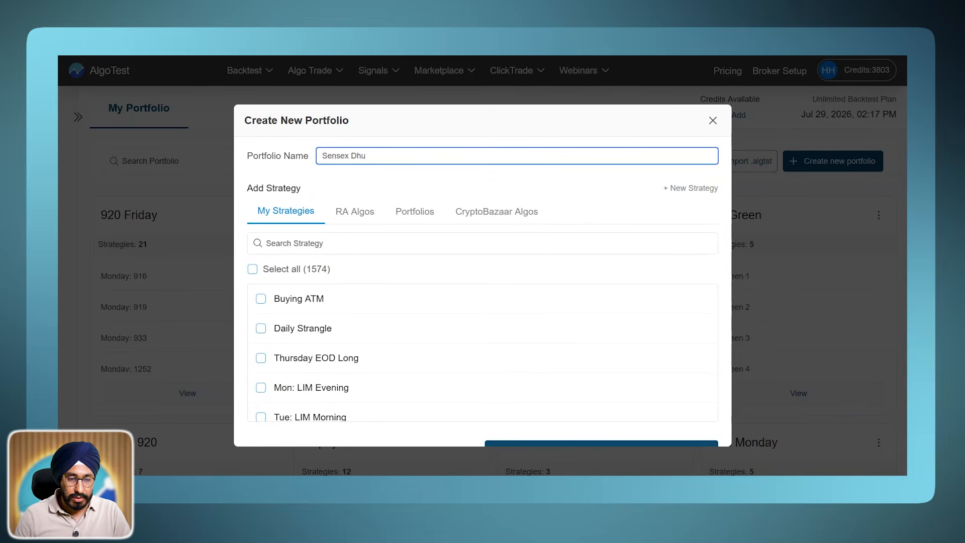
{"action": "left_click", "coordinate": [358, 218]}
{"action": "left_click", "coordinate": [346, 246]}
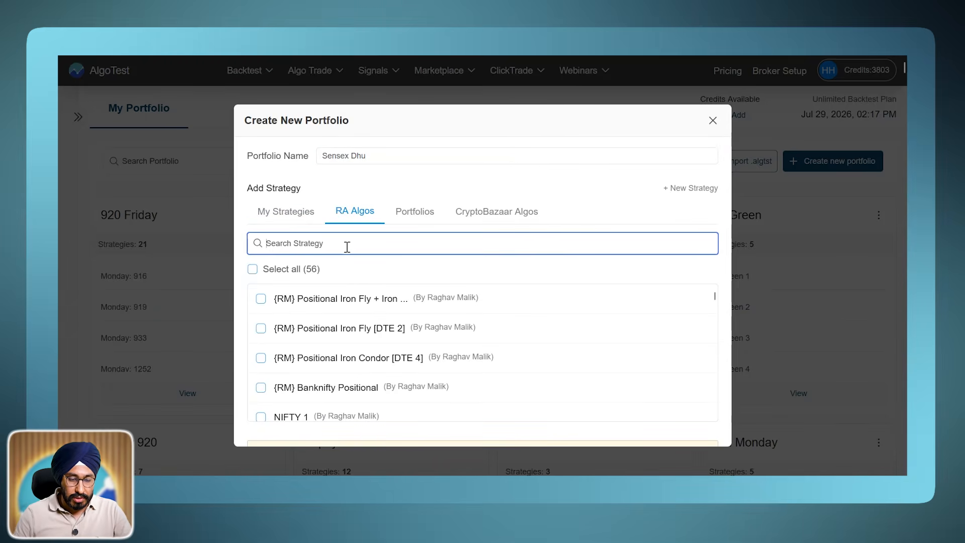
{"action": "type", "text": "dhu"}
{"action": "left_click", "coordinate": [347, 307]}
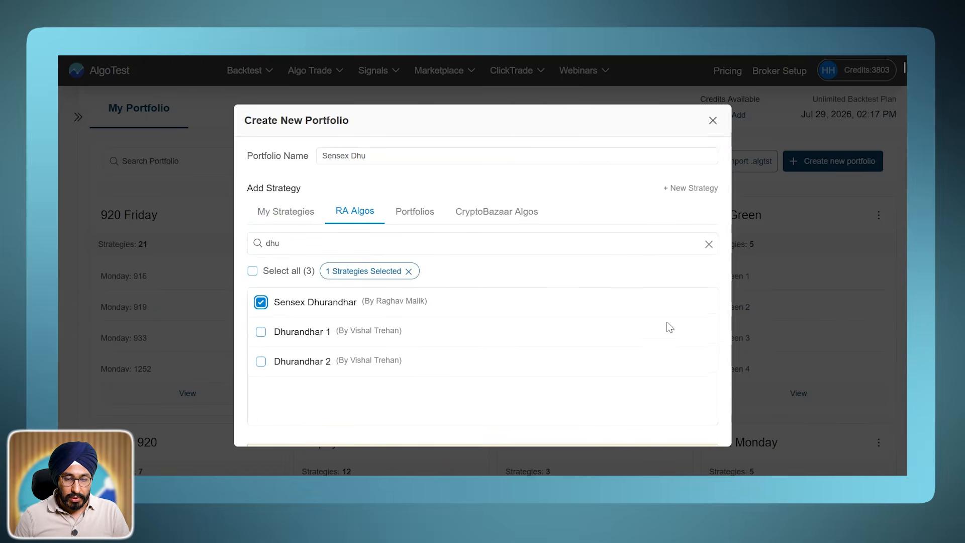
{"action": "scroll", "coordinate": [666, 321], "scroll_direction": "down", "scroll_amount": 2}
{"action": "left_click", "coordinate": [620, 428]}
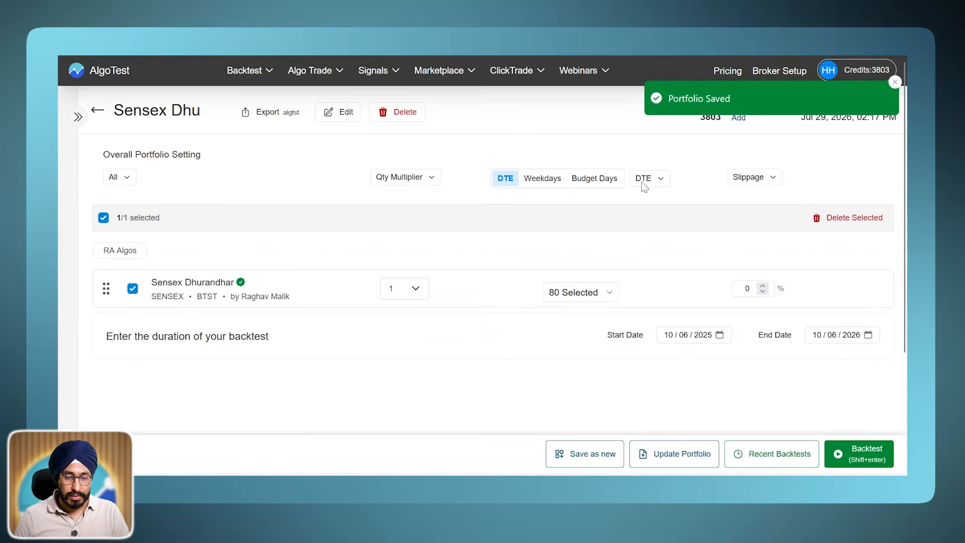
Apply days to expiry 1, 2, 3 and 4 across the portfolio
{"action": "left_click", "coordinate": [660, 179]}
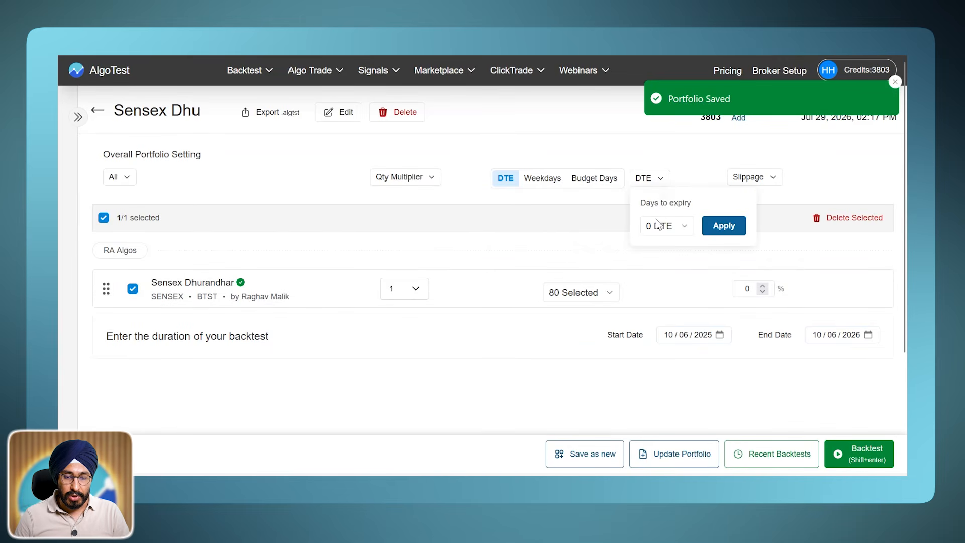
{"action": "left_click", "coordinate": [681, 231]}
{"action": "left_click", "coordinate": [664, 276]}
{"action": "left_click", "coordinate": [664, 302]}
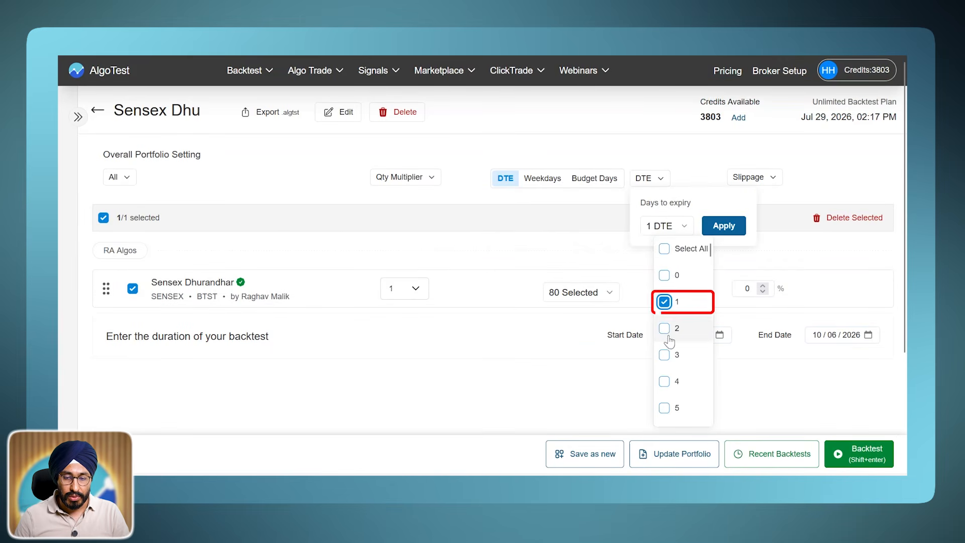
{"action": "left_click", "coordinate": [664, 329]}
{"action": "left_click", "coordinate": [663, 355]}
{"action": "left_click", "coordinate": [664, 382]}
{"action": "left_click", "coordinate": [731, 226]}
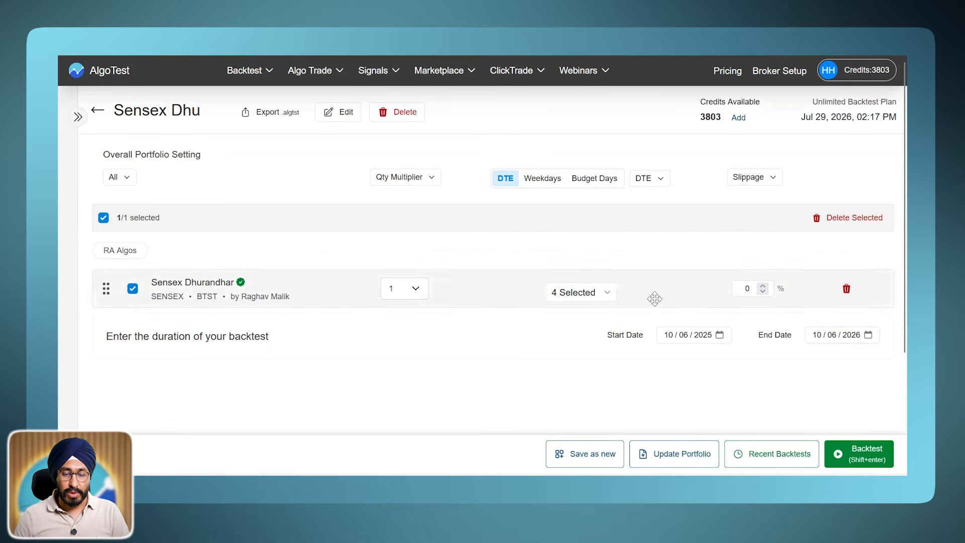
Set the backtest start date to 10/06/2024 and slippage to 1%, and run the portfolio backtest
{"action": "left_click", "coordinate": [714, 338]}
{"action": "type", "text": "20"}
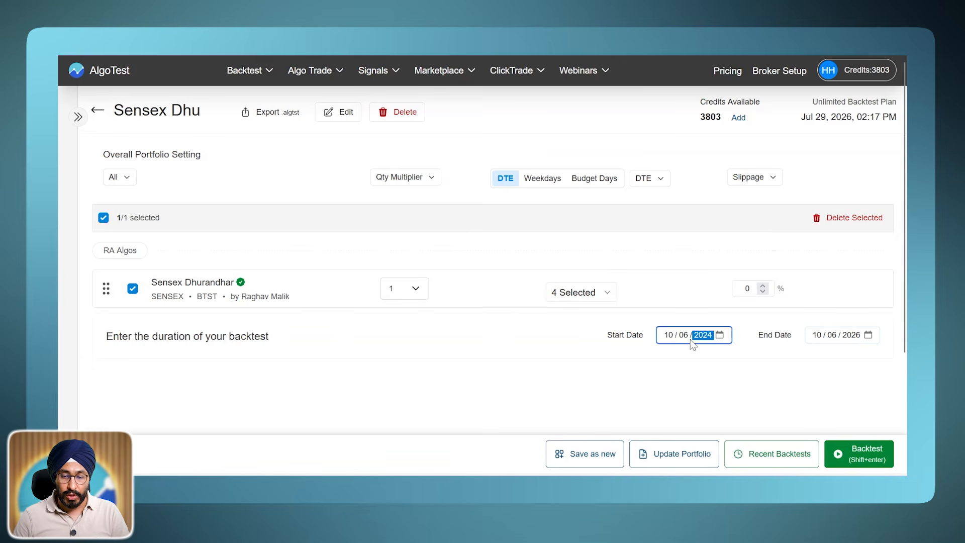
{"action": "left_click", "coordinate": [862, 453]}
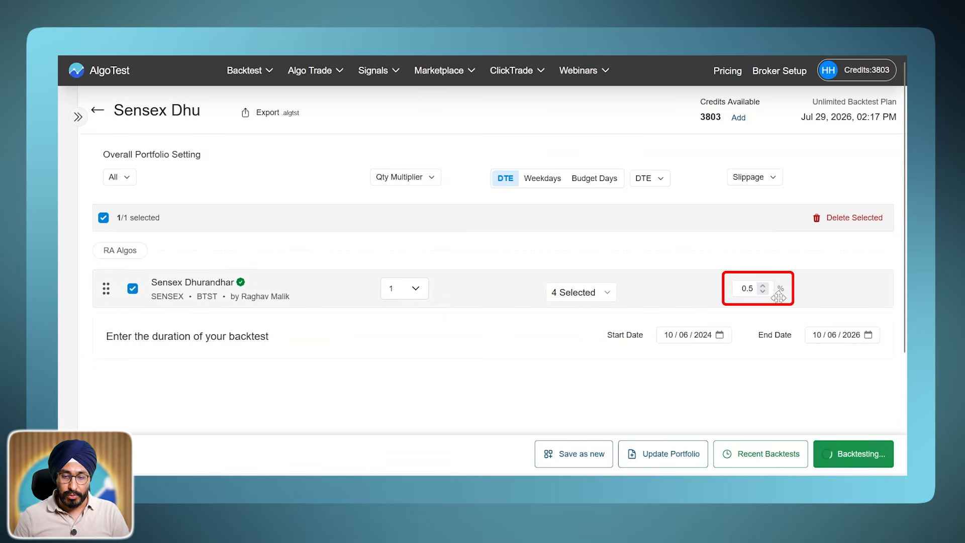
{"action": "left_click", "coordinate": [763, 286]}
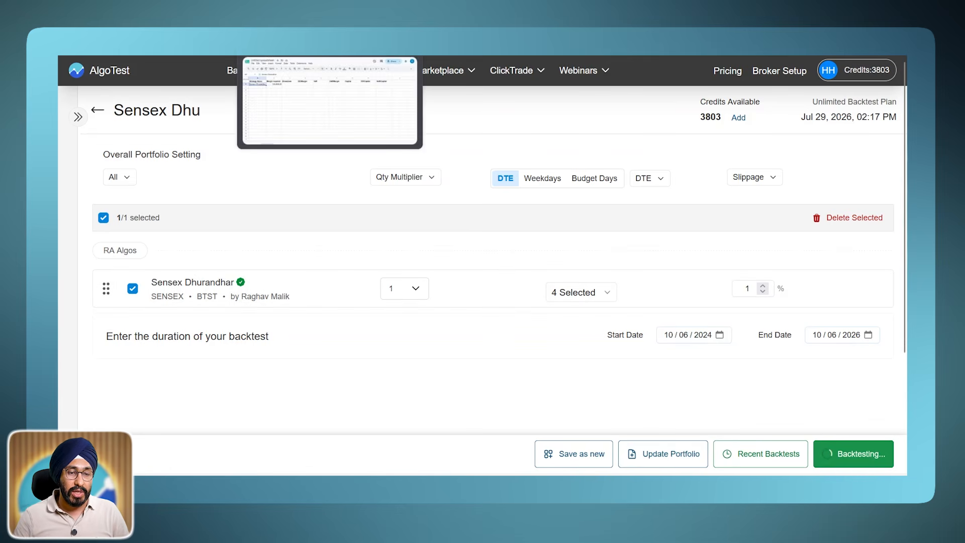
{"action": "left_click", "coordinate": [301, 26]}
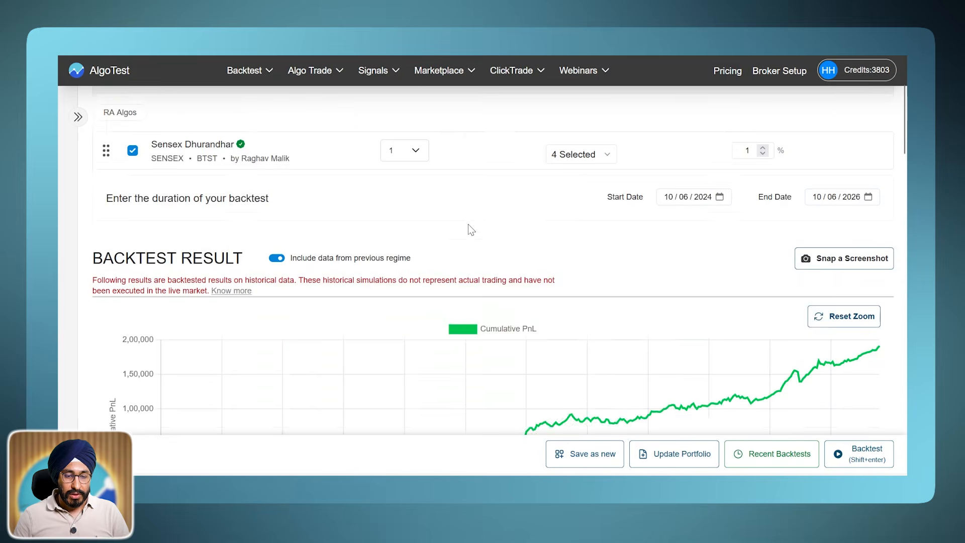
Examine the portfolio backtest's cumulative PnL graph, year-wise returns, maximum drawdown and Return/MaxDD in the strategy-wise report
{"action": "scroll", "coordinate": [468, 224], "scroll_direction": "down", "scroll_amount": 3}
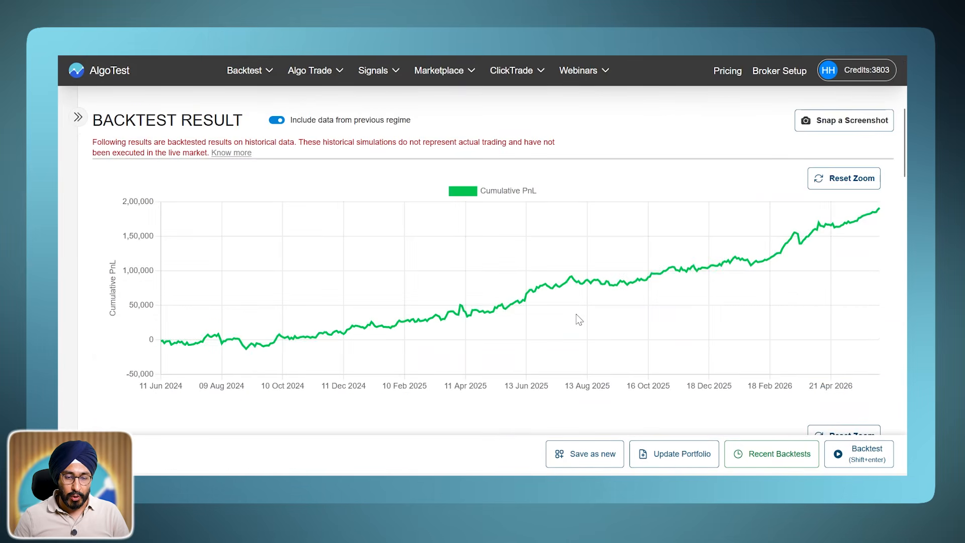
{"action": "scroll", "coordinate": [578, 319], "scroll_direction": "down", "scroll_amount": 10}
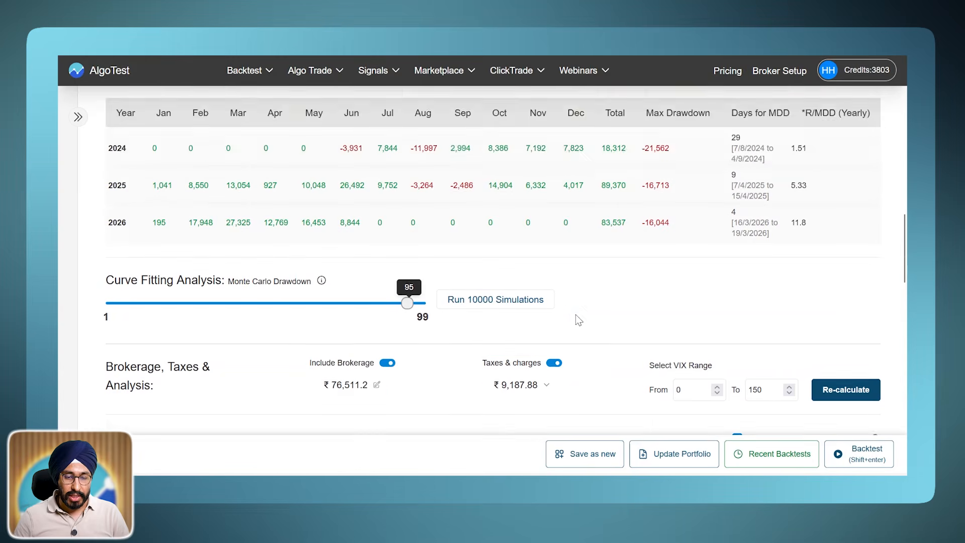
{"action": "scroll", "coordinate": [578, 319], "scroll_direction": "down", "scroll_amount": 1}
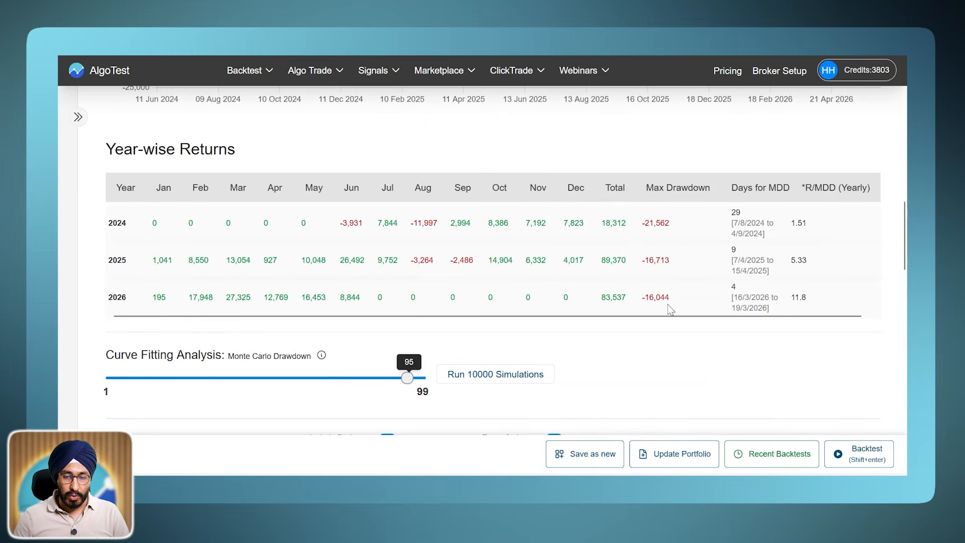
{"action": "scroll", "coordinate": [673, 309], "scroll_direction": "down", "scroll_amount": 8}
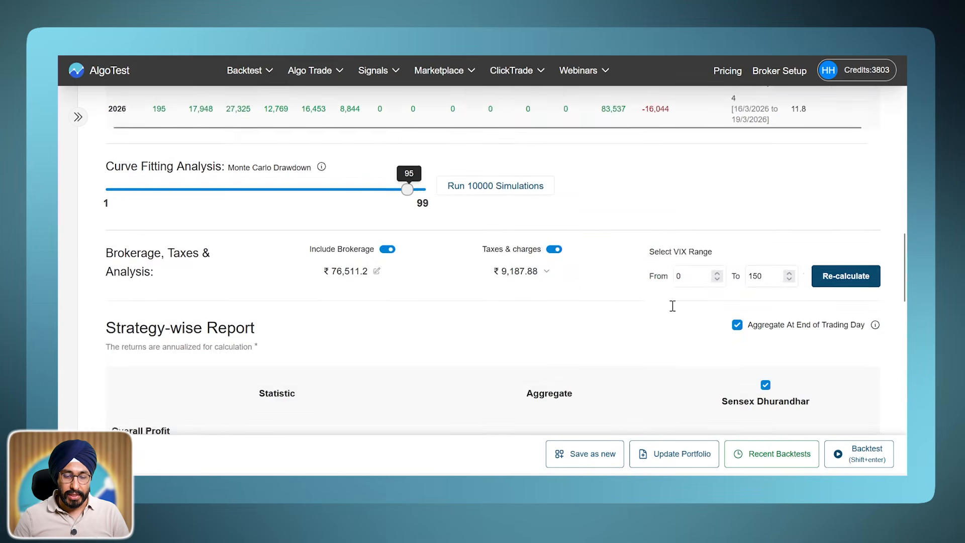
{"action": "scroll", "coordinate": [672, 307], "scroll_direction": "down", "scroll_amount": 4}
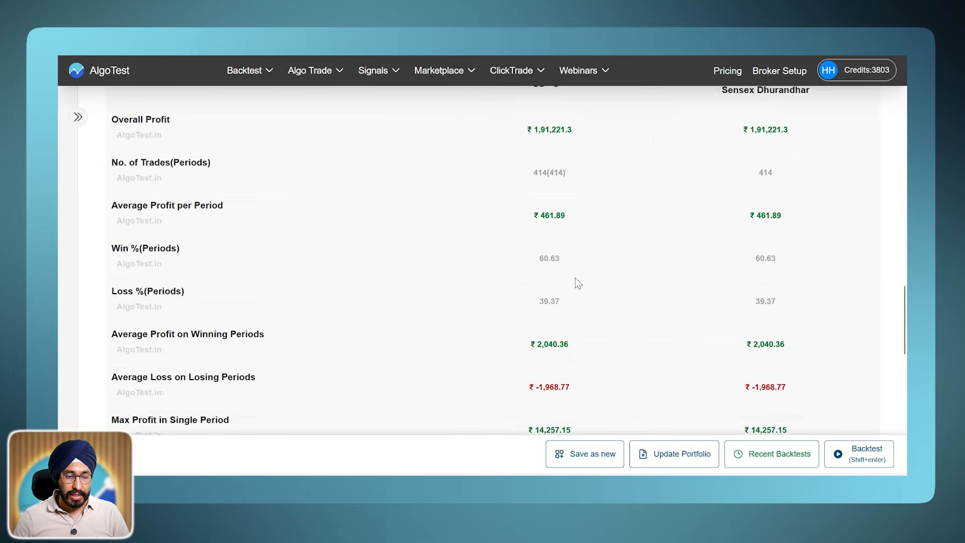
{"action": "scroll", "coordinate": [556, 352], "scroll_direction": "down", "scroll_amount": 1}
{"action": "triple_click", "coordinate": [549, 333]}
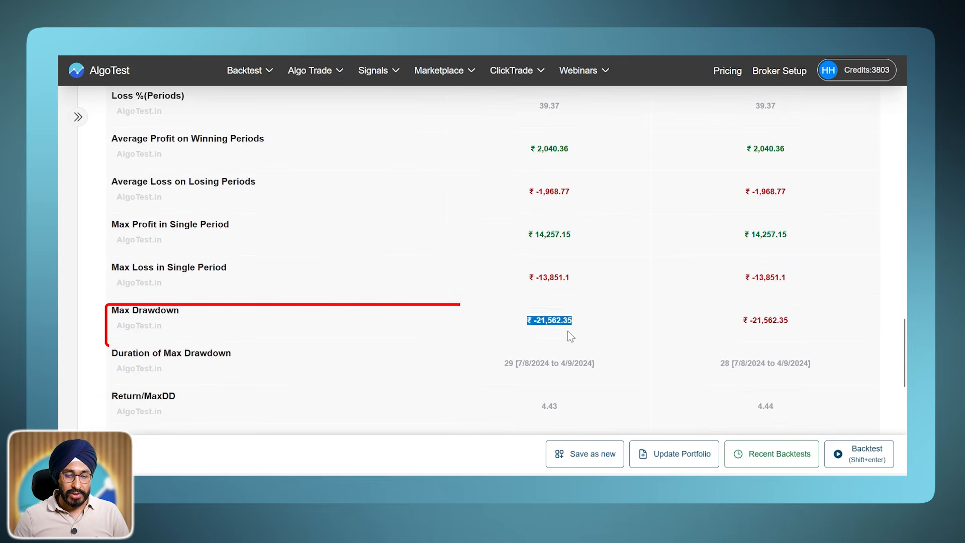
{"action": "scroll", "coordinate": [571, 333], "scroll_direction": "down", "scroll_amount": 3}
{"action": "double_click", "coordinate": [549, 272]}
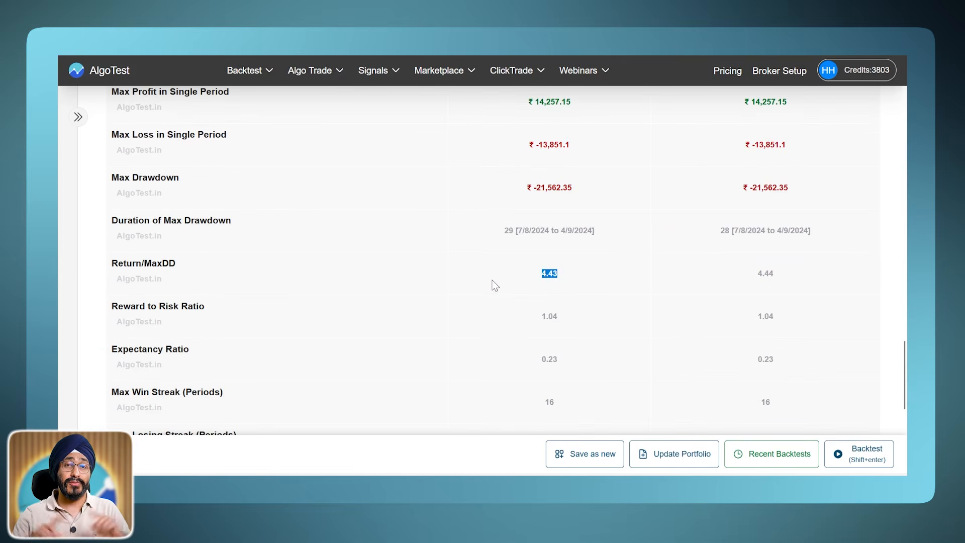
Set the brokerage rate to ₹10 per order and check the resulting Return/MaxDD and maximum drawdown
{"action": "scroll", "coordinate": [517, 271], "scroll_direction": "up", "scroll_amount": 10}
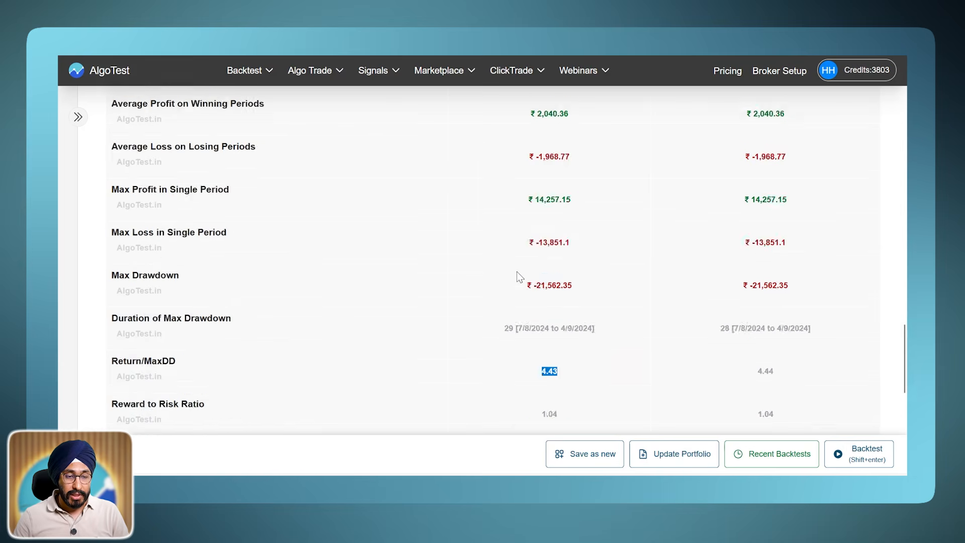
{"action": "scroll", "coordinate": [517, 276], "scroll_direction": "down", "scroll_amount": 3}
{"action": "scroll", "coordinate": [518, 277], "scroll_direction": "down", "scroll_amount": 2}
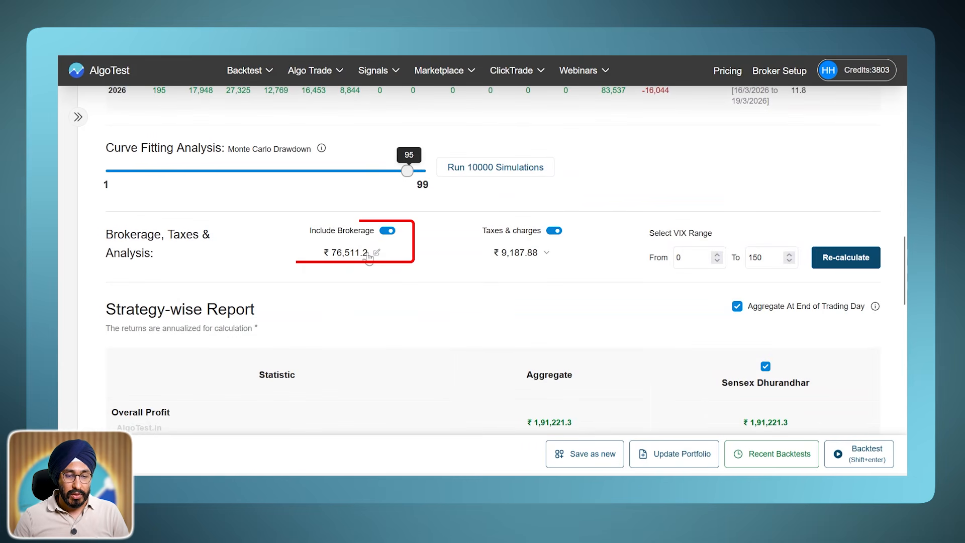
{"action": "left_click", "coordinate": [377, 252]}
{"action": "double_click", "coordinate": [347, 300]}
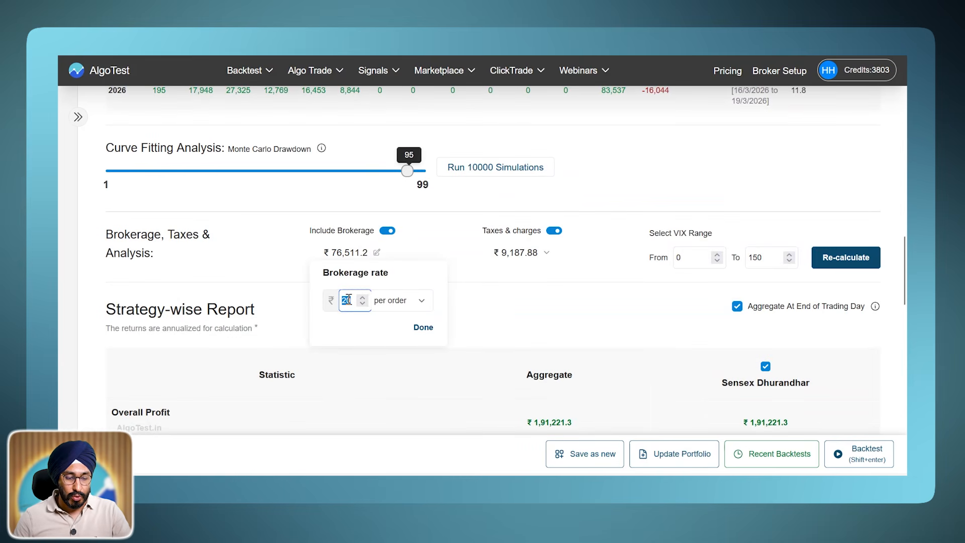
{"action": "type", "text": "10"}
{"action": "left_click", "coordinate": [417, 325]}
{"action": "scroll", "coordinate": [486, 280], "scroll_direction": "down", "scroll_amount": 5}
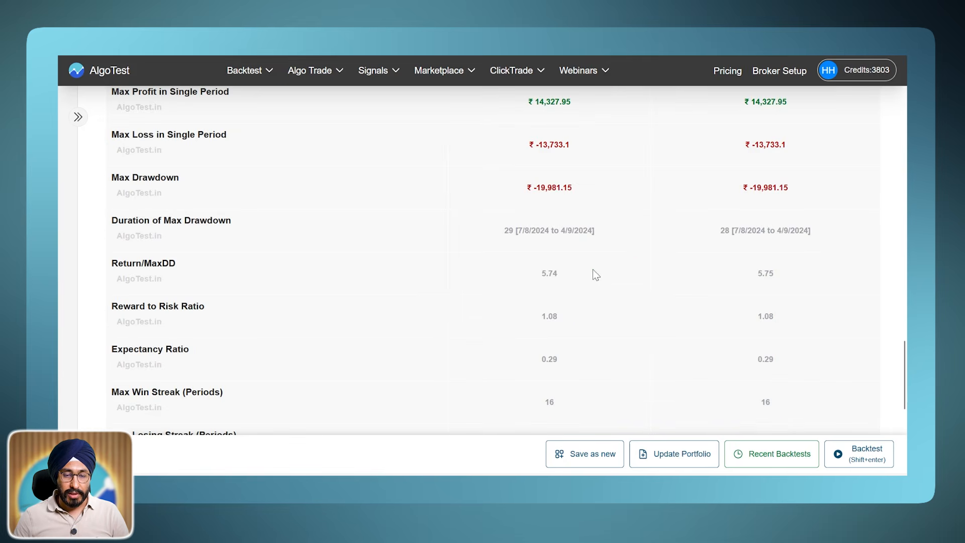
{"action": "left_click_drag", "start_coordinate": [593, 271], "coordinate": [502, 275]}
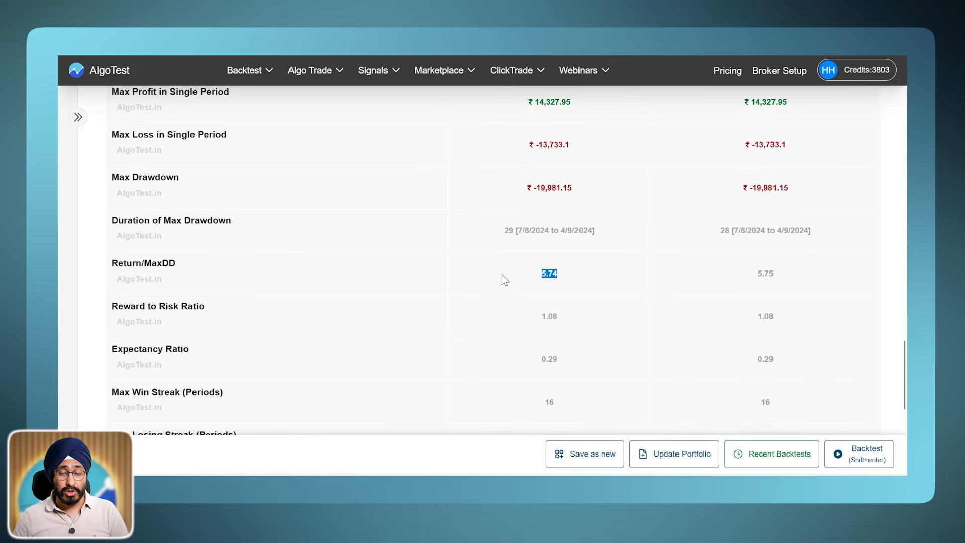
{"action": "scroll", "coordinate": [533, 271], "scroll_direction": "up", "scroll_amount": 2}
{"action": "left_click_drag", "start_coordinate": [578, 256], "coordinate": [506, 256]}
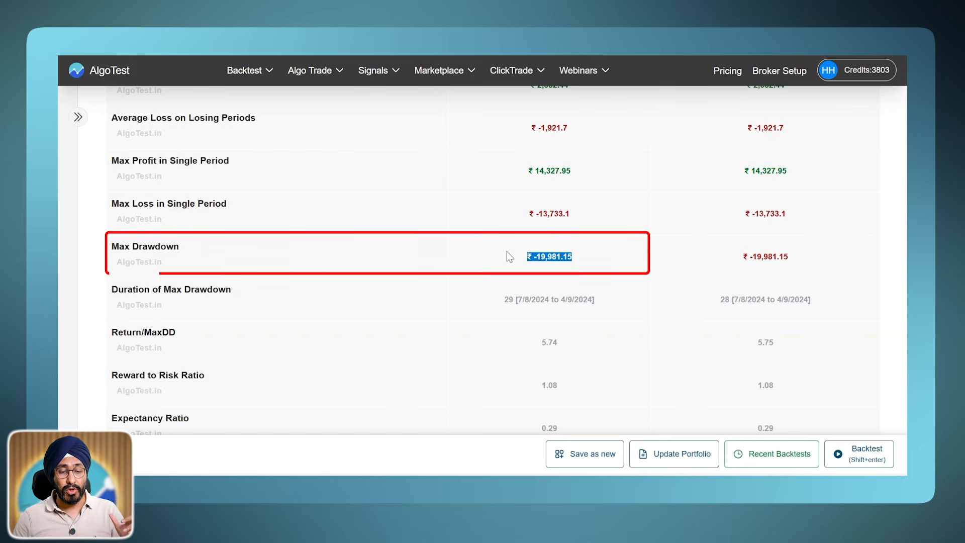
Set the brokerage rate back to ₹20 per order
{"action": "scroll", "coordinate": [522, 259], "scroll_direction": "up", "scroll_amount": 15}
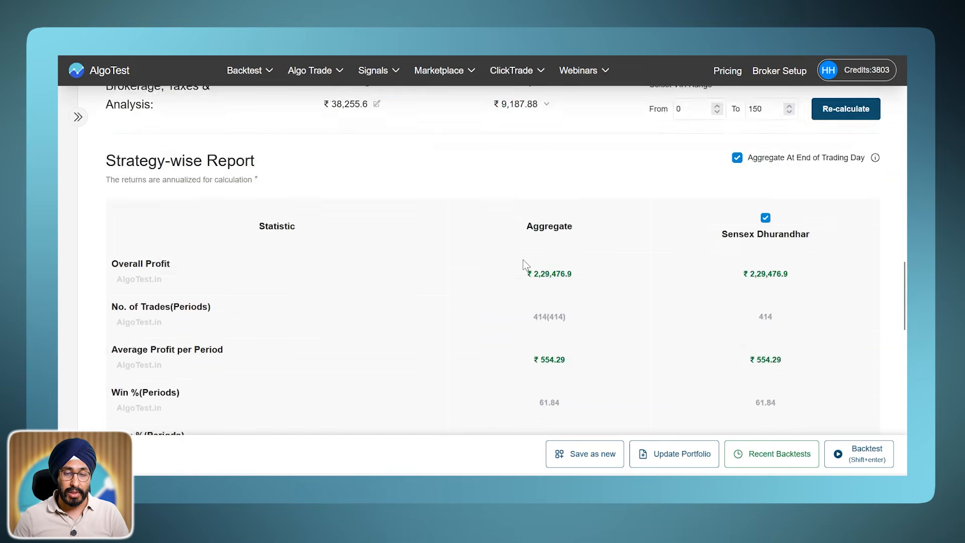
{"action": "scroll", "coordinate": [407, 283], "scroll_direction": "down", "scroll_amount": 5}
{"action": "left_click", "coordinate": [376, 252]}
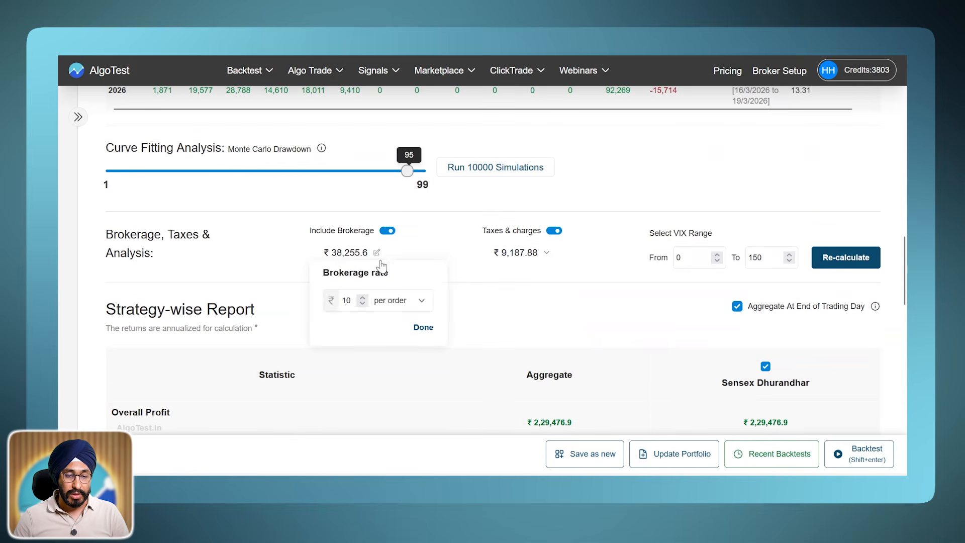
{"action": "type", "text": "20"}
{"action": "left_click", "coordinate": [423, 327]}
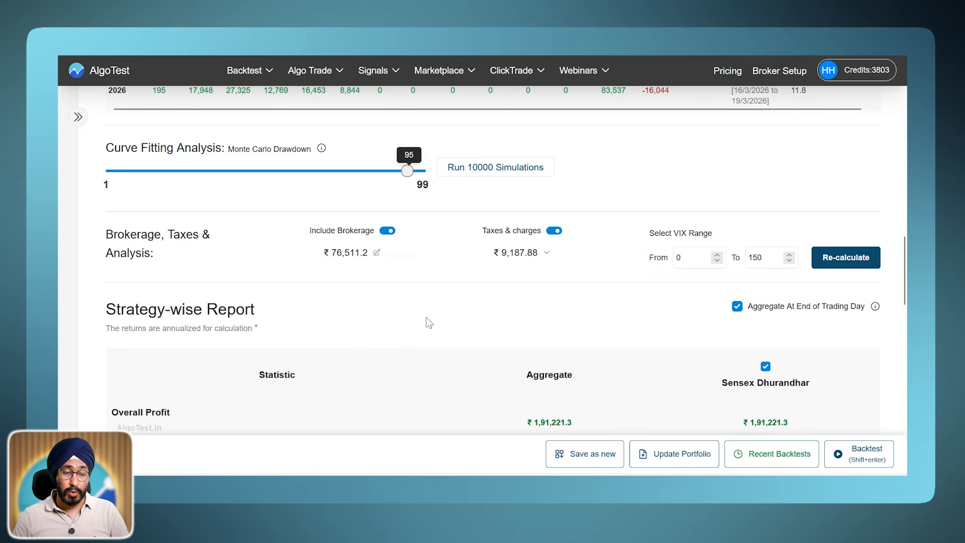
Exclude brokerage from the results to check Return/MaxDD, and include it again to review the strategy-wise report
{"action": "left_click", "coordinate": [387, 230]}
{"action": "scroll", "coordinate": [466, 263], "scroll_direction": "down", "scroll_amount": 10}
{"action": "scroll", "coordinate": [468, 273], "scroll_direction": "down", "scroll_amount": 4}
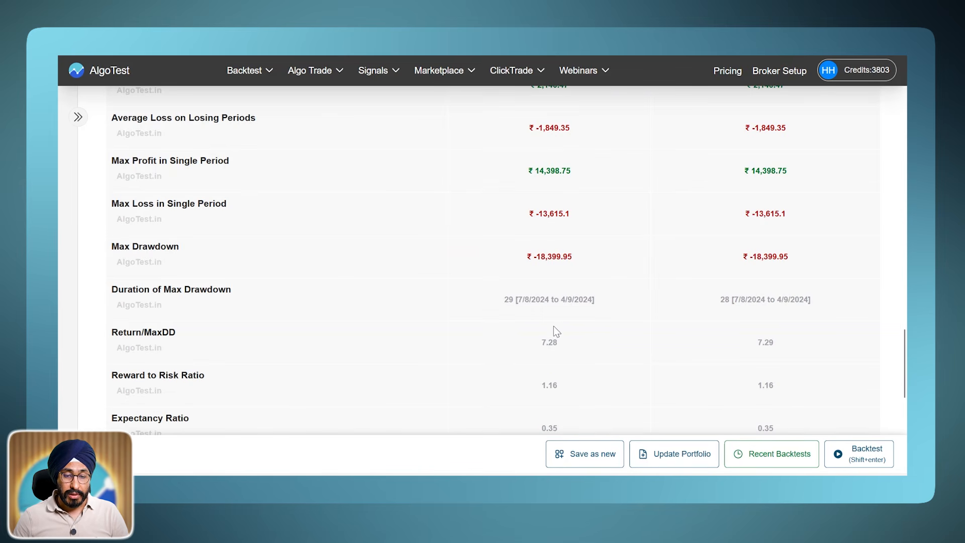
{"action": "double_click", "coordinate": [549, 342]}
{"action": "scroll", "coordinate": [515, 344], "scroll_direction": "up", "scroll_amount": 15}
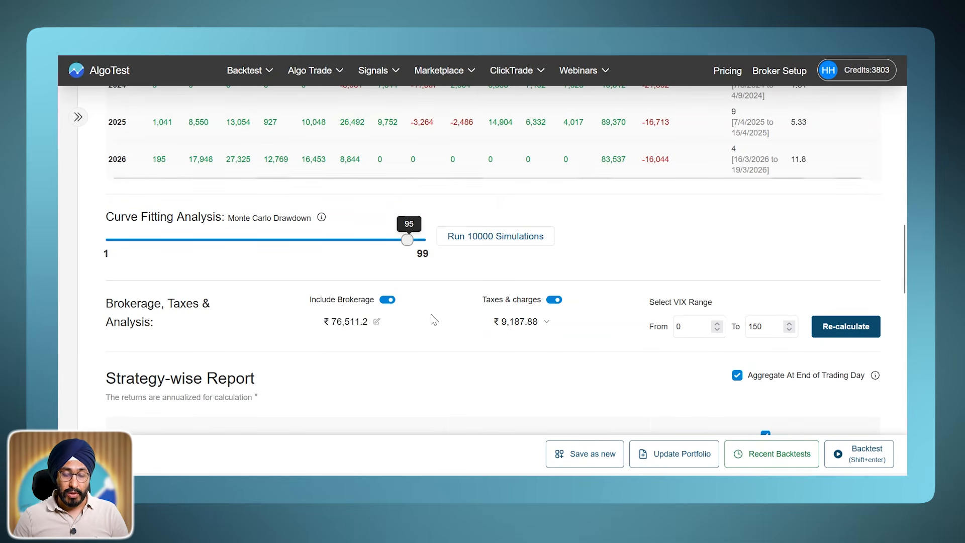
{"action": "scroll", "coordinate": [431, 314], "scroll_direction": "down", "scroll_amount": 5}
{"action": "scroll", "coordinate": [430, 314], "scroll_direction": "down", "scroll_amount": 3}
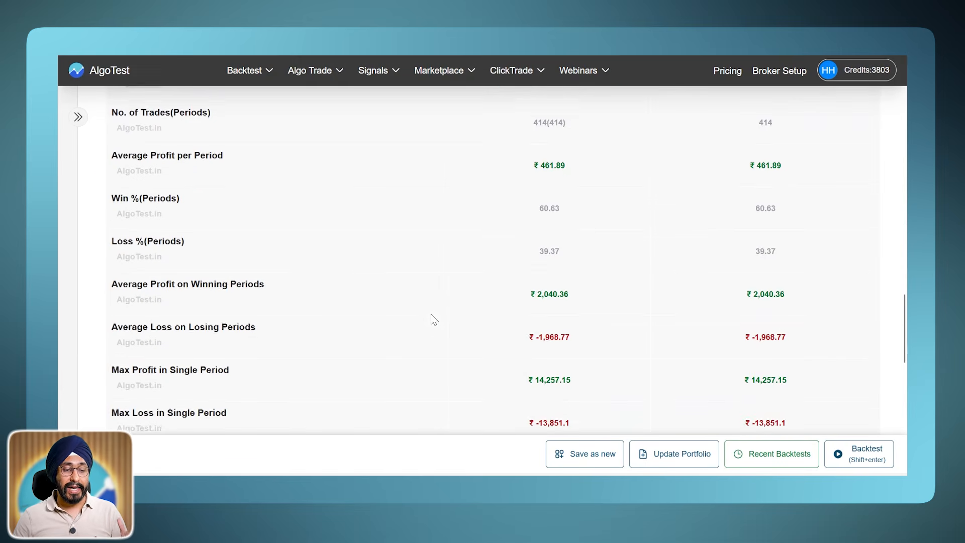
{"action": "scroll", "coordinate": [431, 314], "scroll_direction": "up", "scroll_amount": 2}
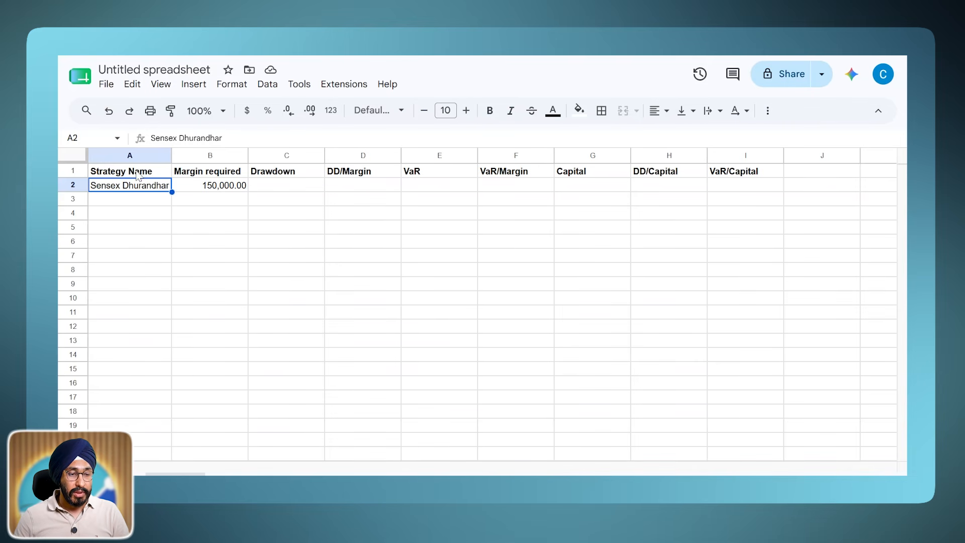
In the Google Sheets risk spreadsheet, enter a drawdown of 21000 for Sensex Dhurandhar in C2
{"action": "left_click", "coordinate": [210, 190]}
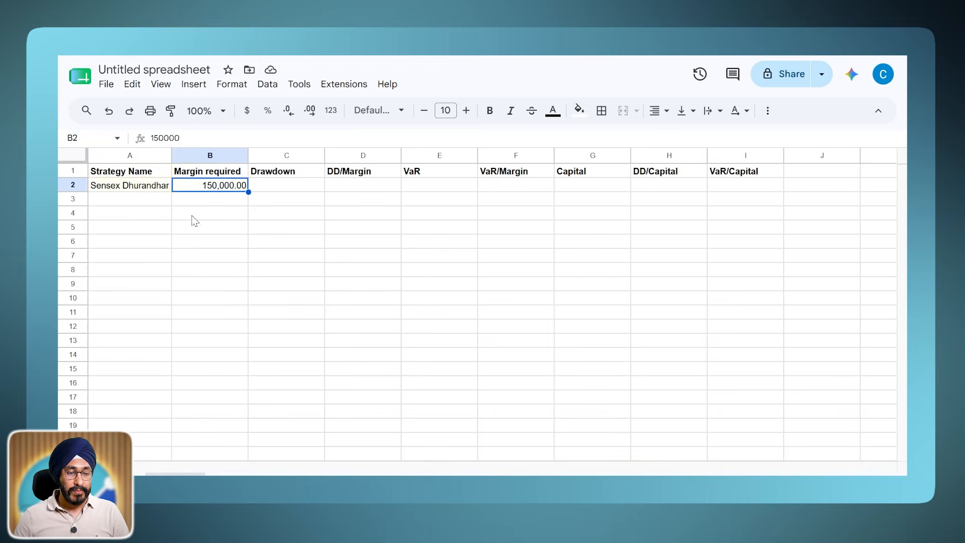
{"action": "left_click", "coordinate": [296, 188]}
{"action": "type", "text": "21000"}
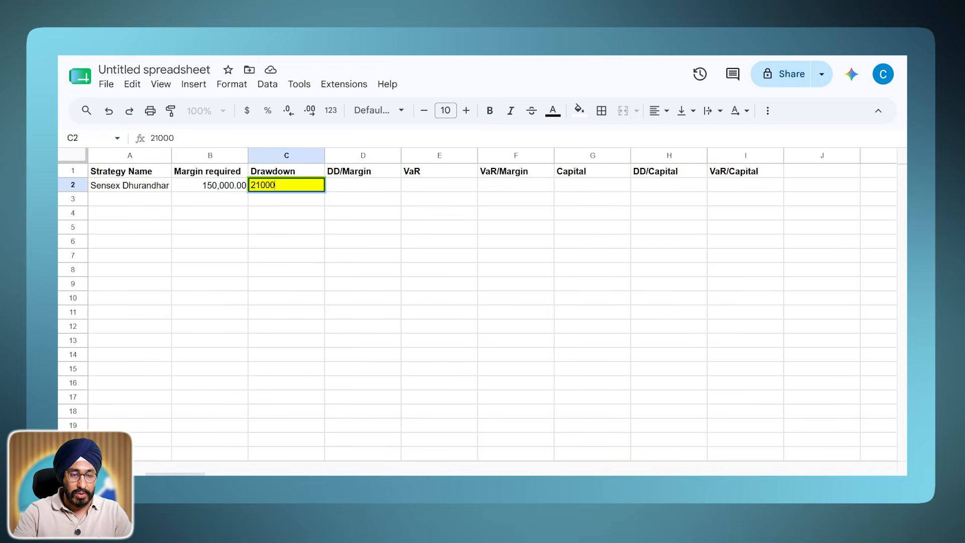
{"action": "key", "text": "Tab"}
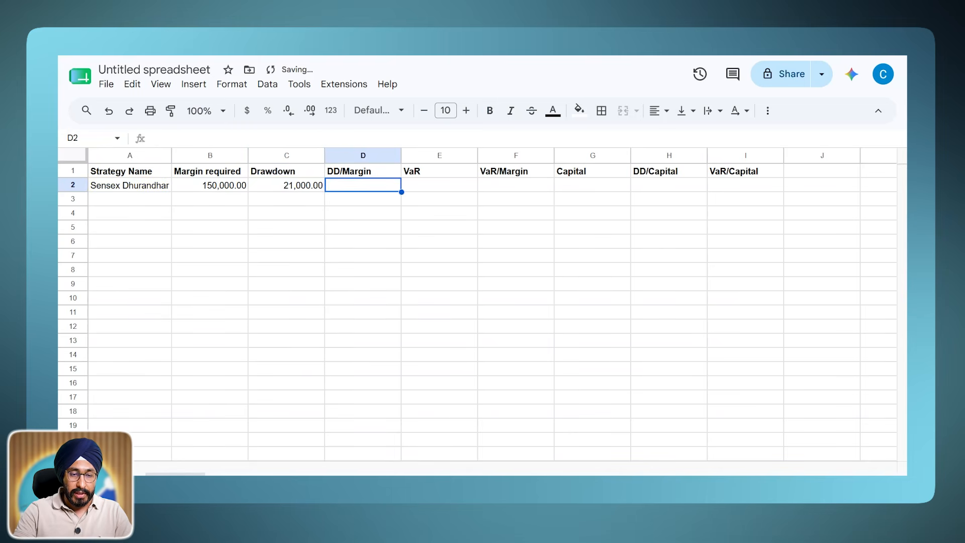
Calculate DD/Margin in D2 with the formula =C2/B2 and format the cell as a percentage
{"action": "type", "text": "="}
{"action": "key", "text": "Left"}
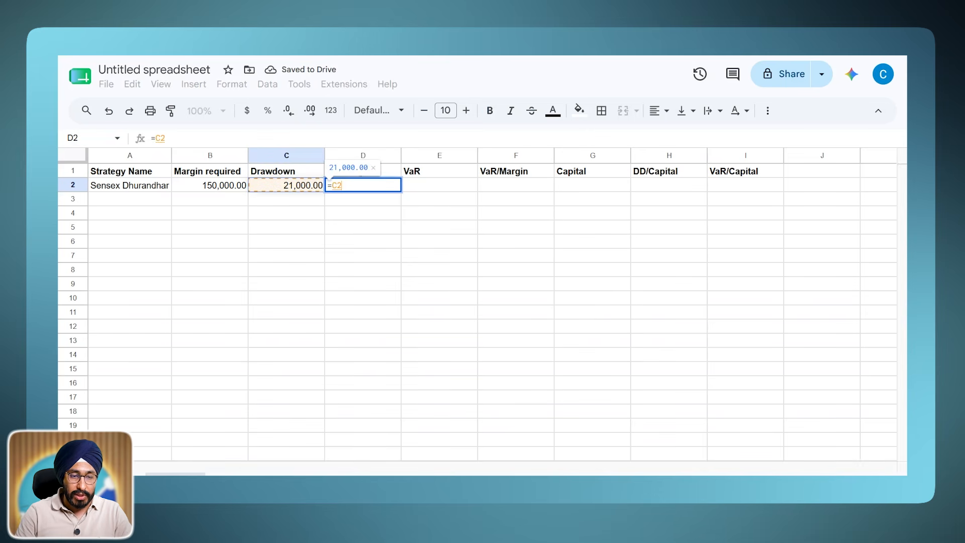
{"action": "type", "text": "/"}
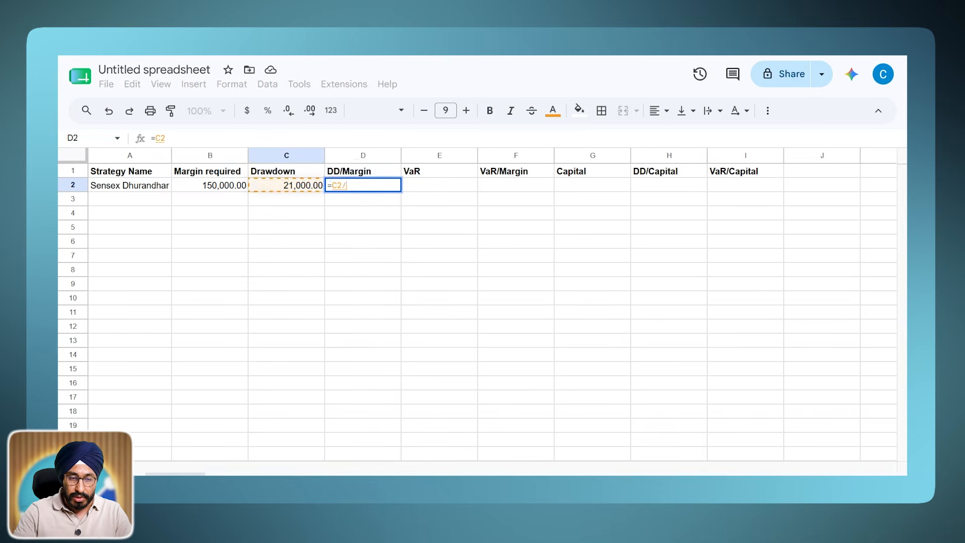
{"action": "key", "text": "Left"}
{"action": "key", "text": "Left"}
{"action": "key", "text": "Return"}
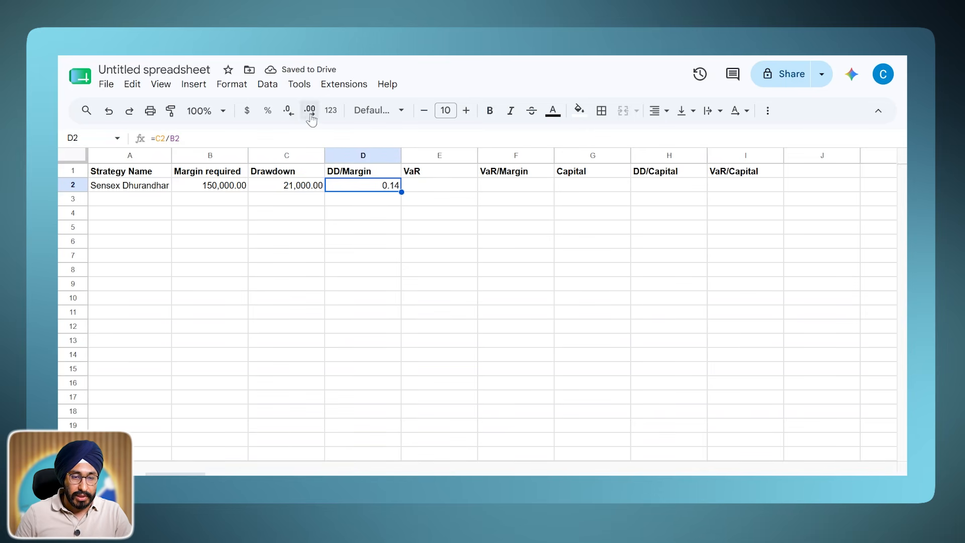
{"action": "left_click", "coordinate": [267, 110]}
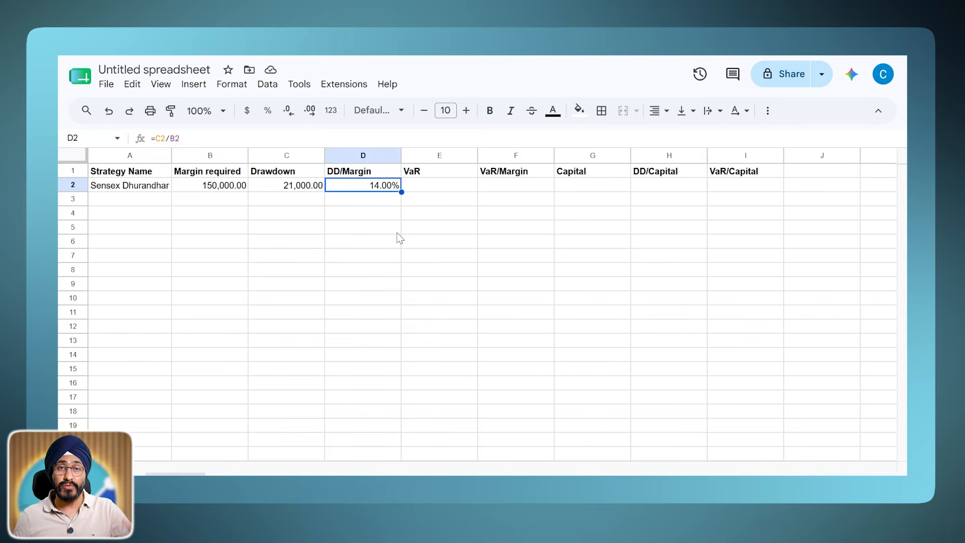
Enter the formula =3000*20 in E2 as the VaR for Sensex Dhurandhar
{"action": "key", "text": "Right"}
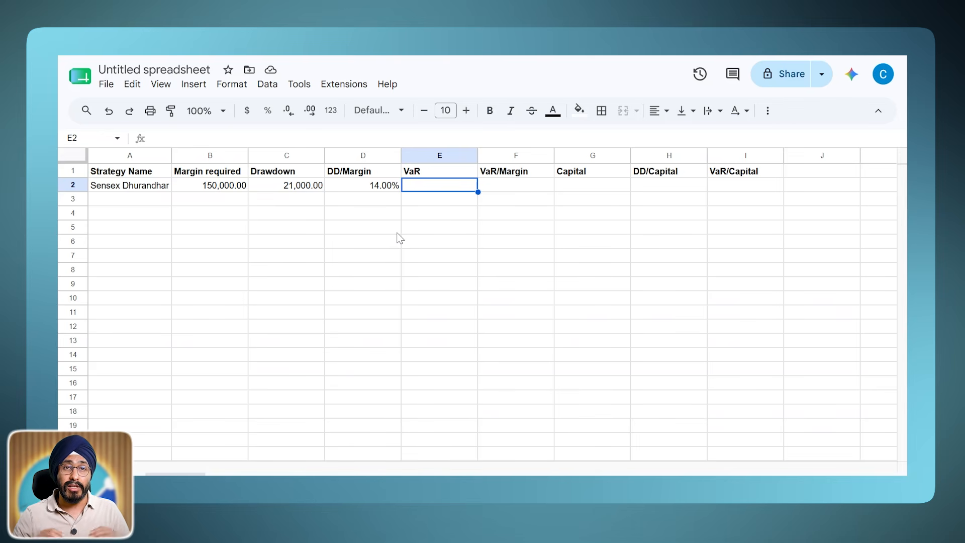
{"action": "type", "text": "=3000"}
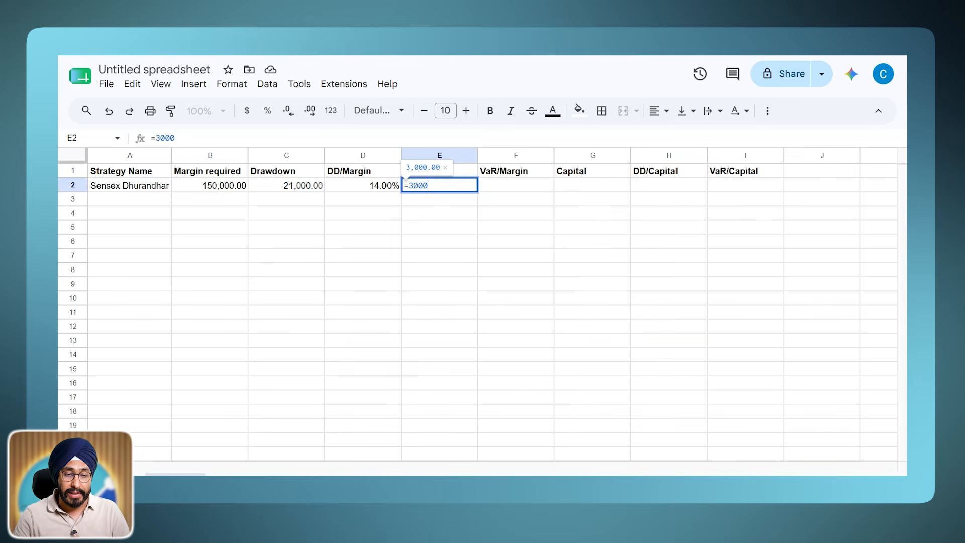
{"action": "type", "text": "8"}
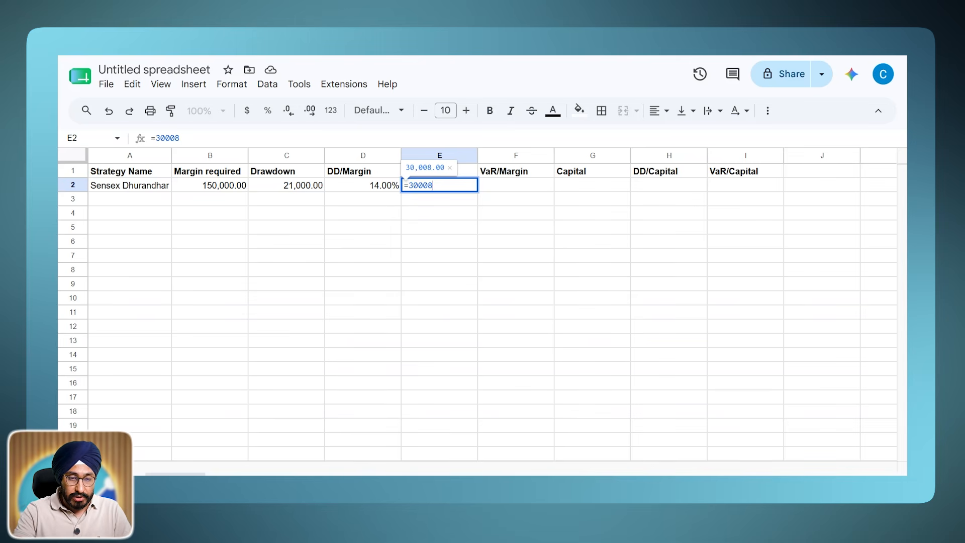
{"action": "key", "text": "BackSpace"}
{"action": "type", "text": "*"}
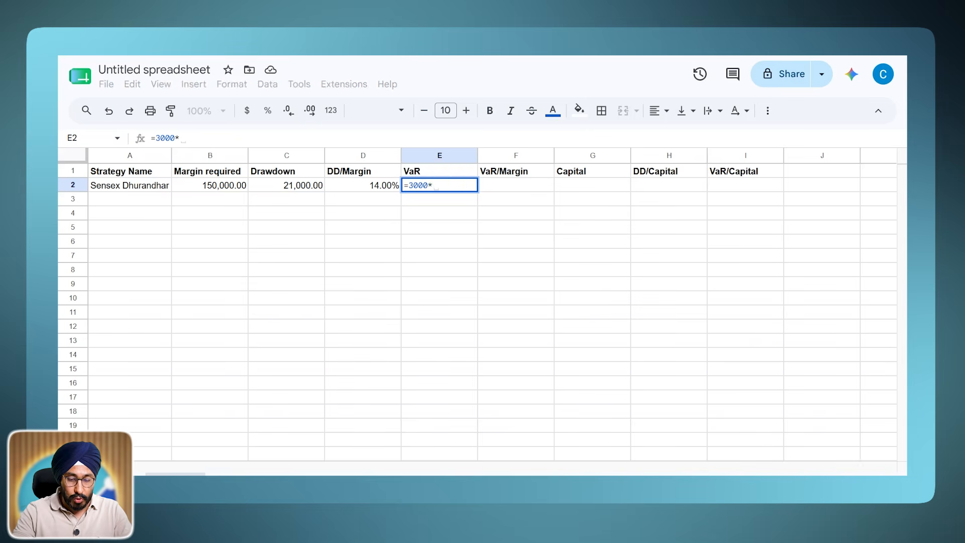
{"action": "type", "text": "20"}
{"action": "key", "text": "Return"}
Extend the VaR formula in E2 to =3000*20 - (500*20)
{"action": "key", "text": "Up"}
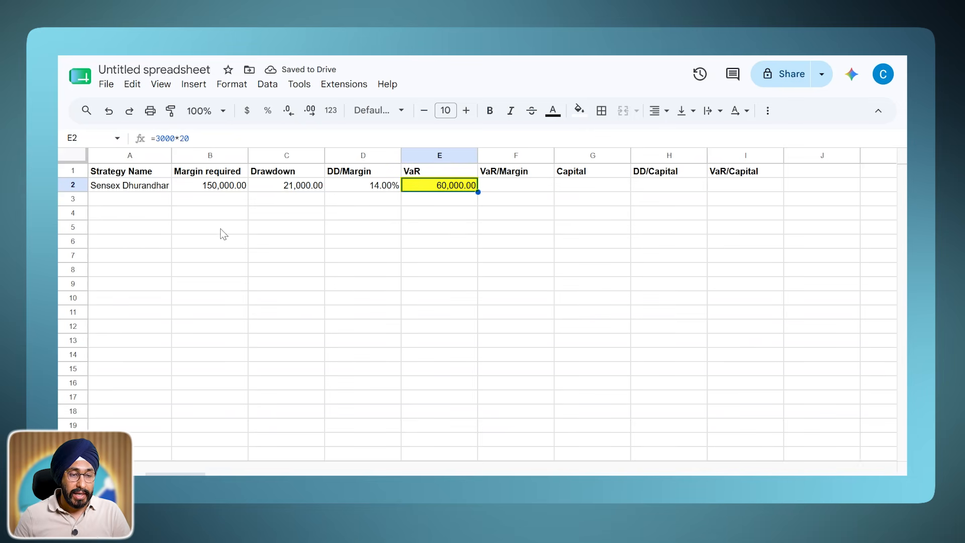
{"action": "left_click", "coordinate": [297, 138]}
{"action": "type", "text": "- "}
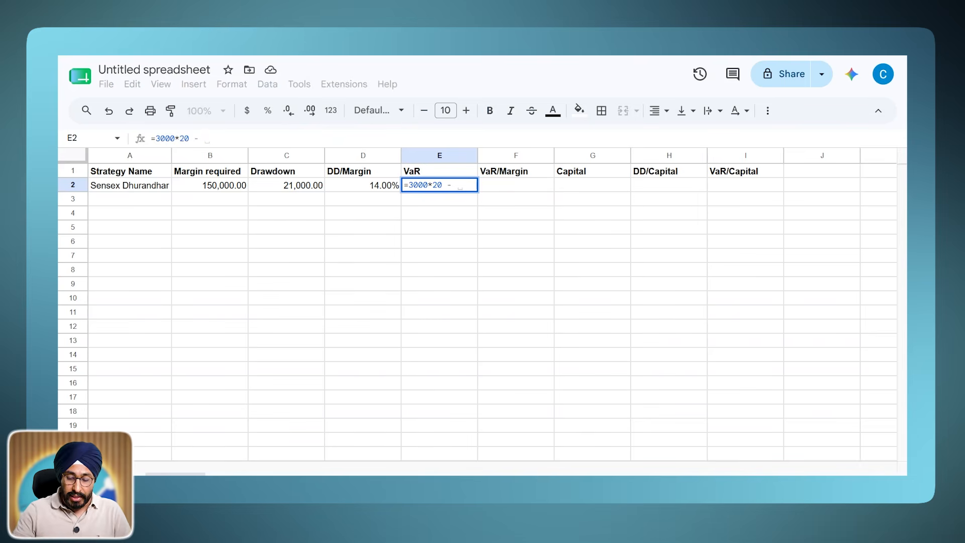
{"action": "type", "text": "(500"}
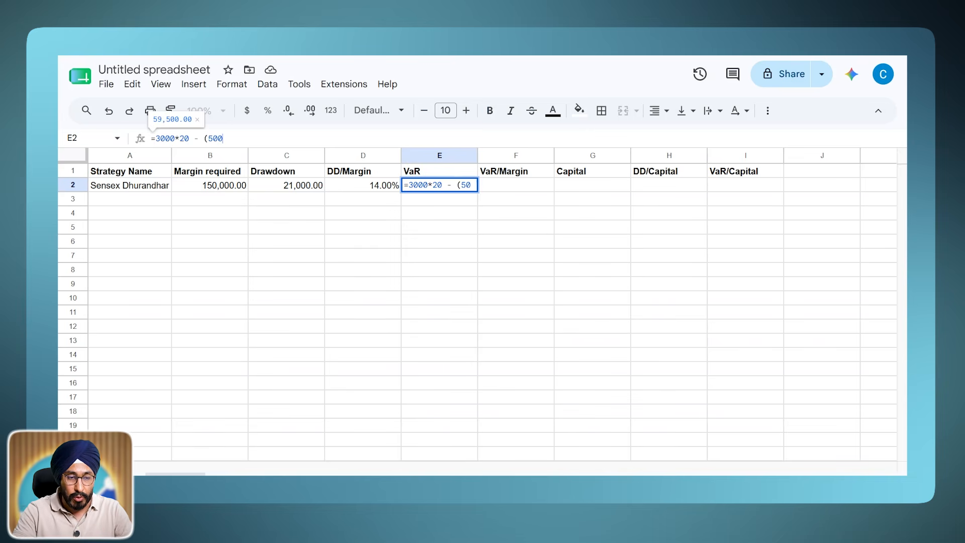
{"action": "type", "text": "20*"}
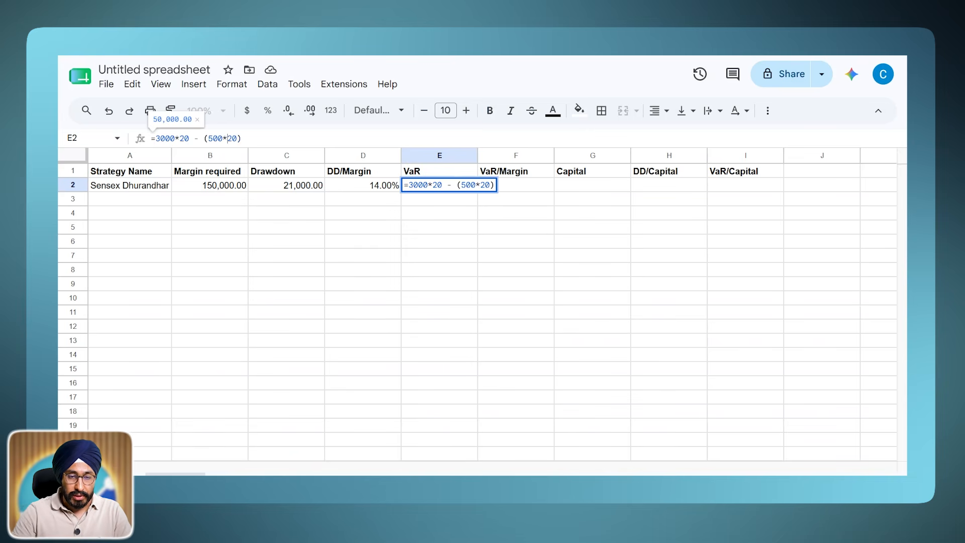
{"action": "key", "text": "Return"}
Calculate VaR/Margin in F2 with the formula =E2/B2 and format the cell as a percentage
{"action": "key", "text": "Up"}
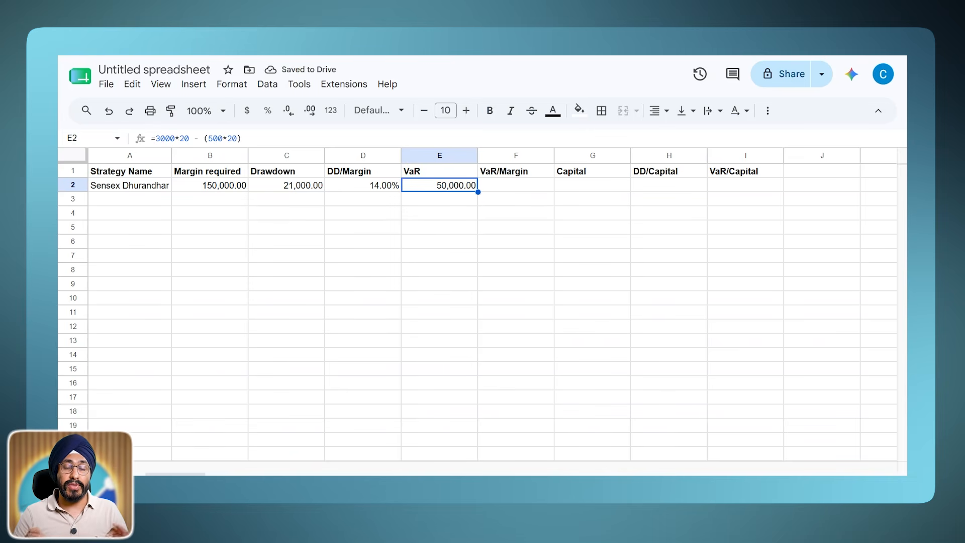
{"action": "key", "text": "Right"}
{"action": "type", "text": "="}
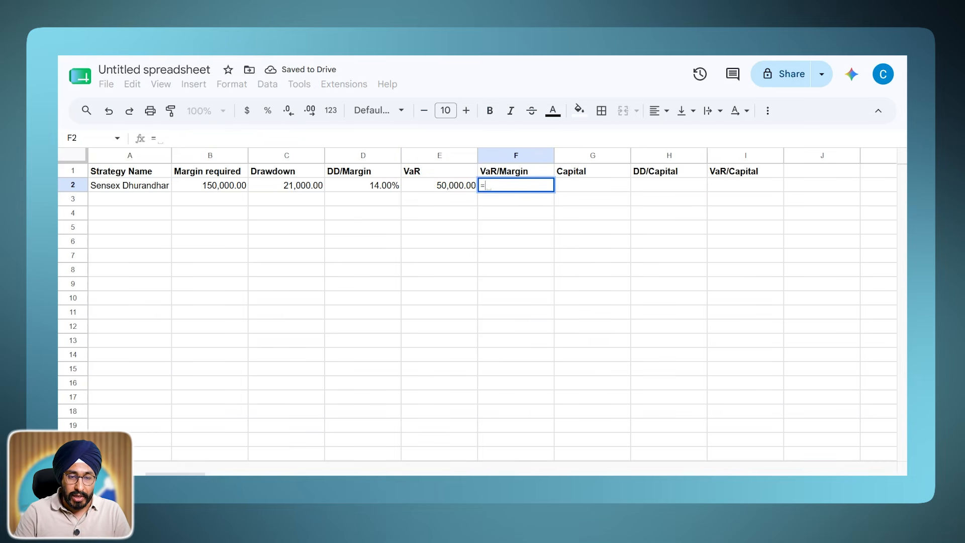
{"action": "key", "text": "Left"}
{"action": "type", "text": "/"}
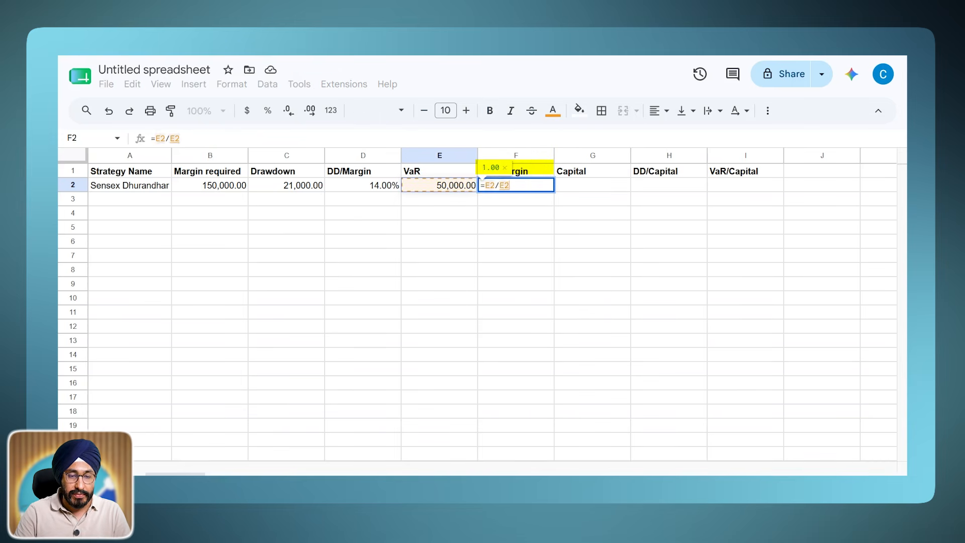
{"action": "key", "text": "Left"}
{"action": "key", "text": "Left"}
{"action": "key", "text": "Left"}
{"action": "key", "text": "Left"}
{"action": "key", "text": "Return"}
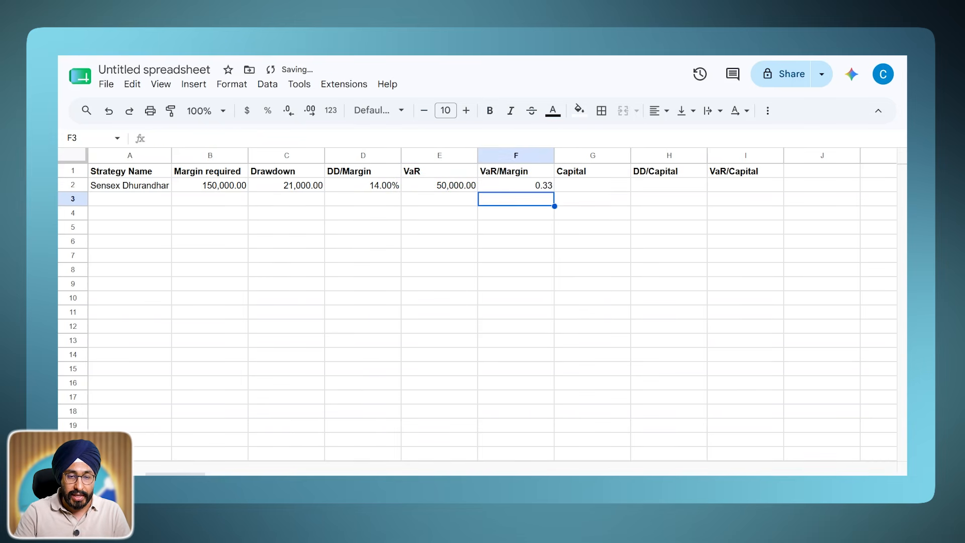
{"action": "key", "text": "Up"}
{"action": "left_click", "coordinate": [268, 110]}
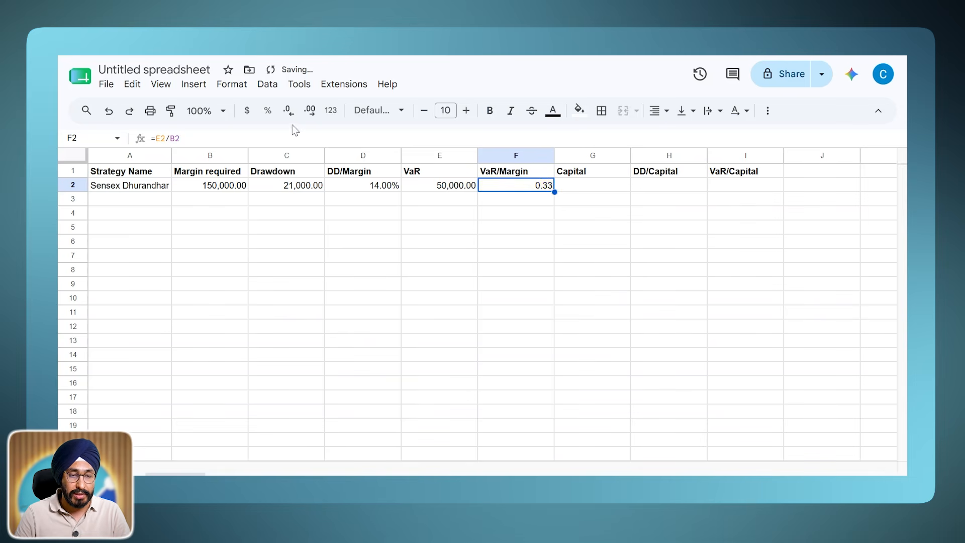
Calculate the Capital in G2 as margin plus VaR with the formula =B2+E2
{"action": "left_click", "coordinate": [599, 190]}
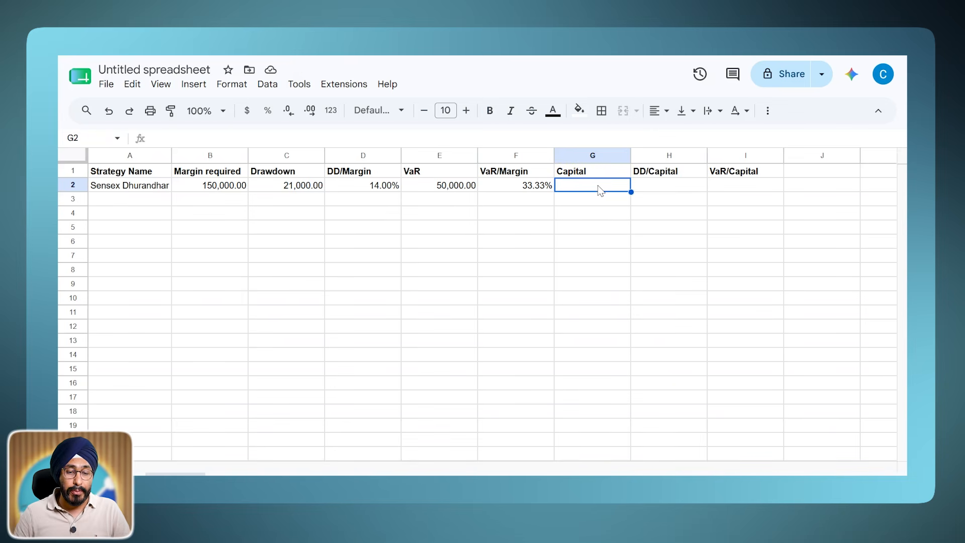
{"action": "left_click", "coordinate": [283, 187]}
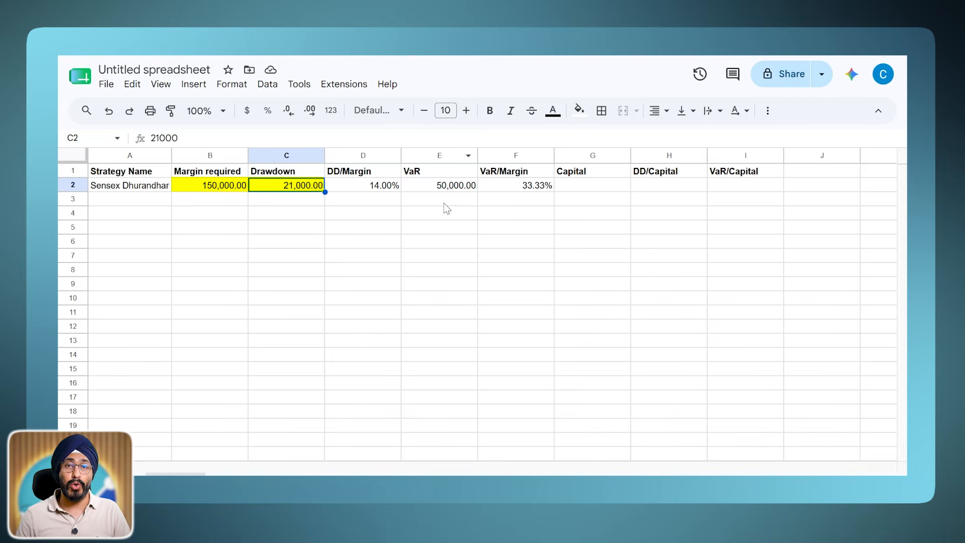
{"action": "left_click", "coordinate": [602, 185]}
{"action": "type", "text": "="}
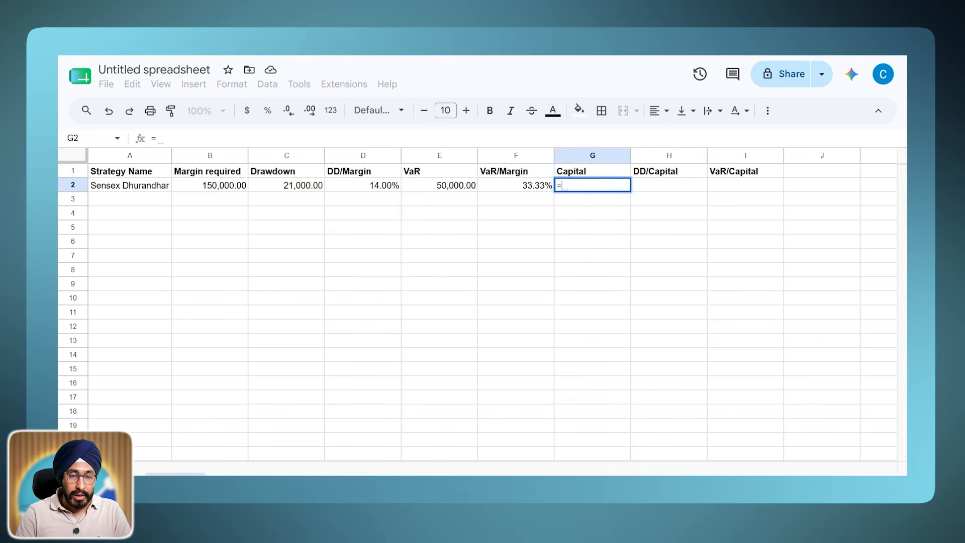
{"action": "key", "text": "Left"}
{"action": "key", "text": "Left"}
{"action": "key", "text": "Left"}
{"action": "key", "text": "Left"}
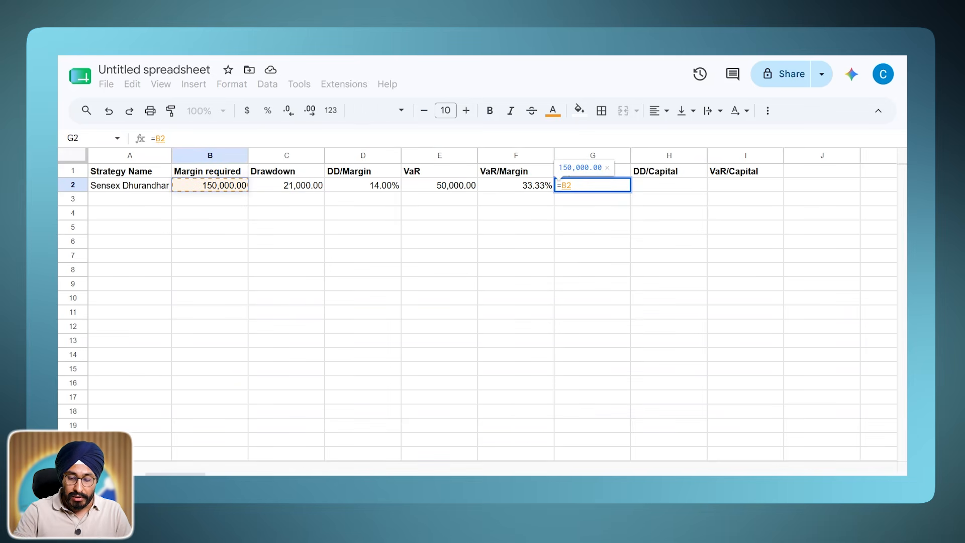
{"action": "type", "text": "+"}
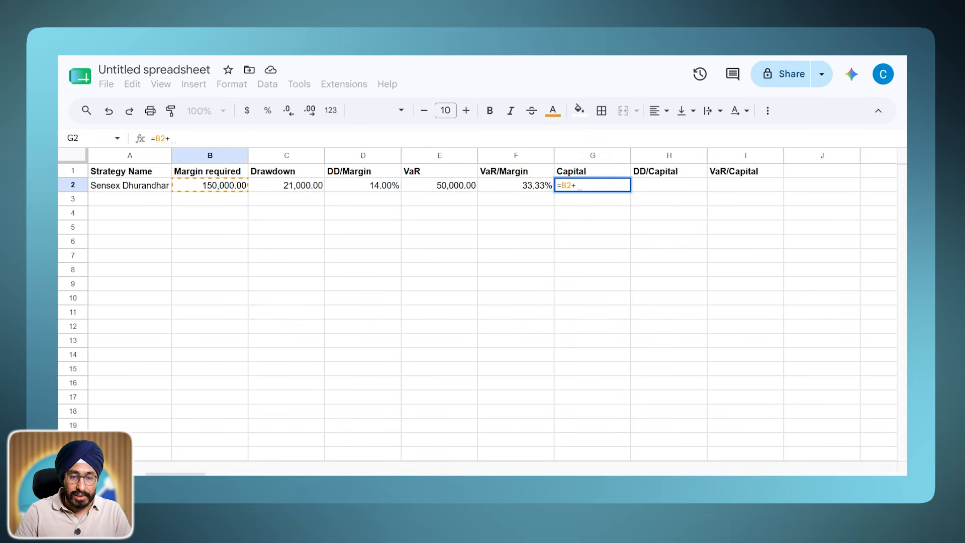
{"action": "key", "text": "Left"}
{"action": "key", "text": "Left"}
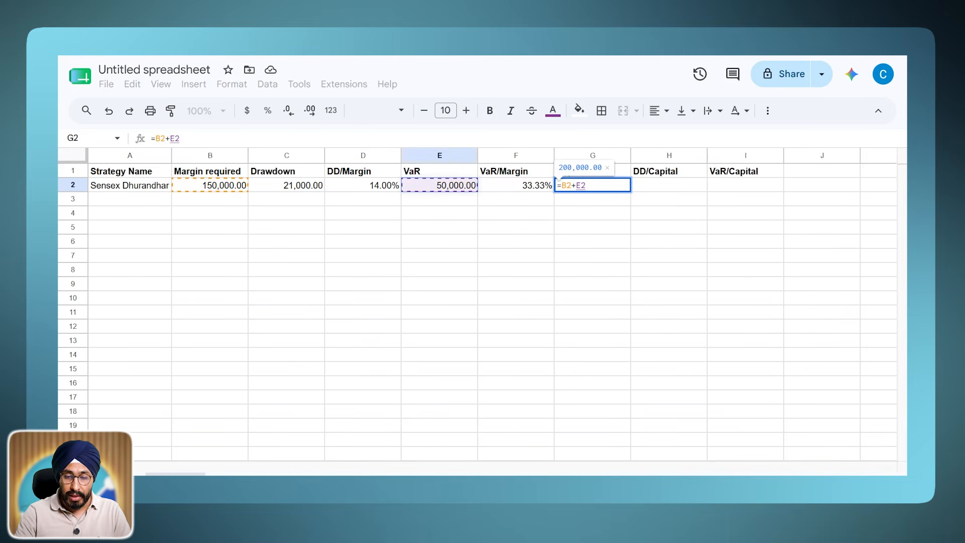
{"action": "key", "text": "Return"}
Calculate DD/Capital in H2 by dividing the drawdown by the capital with the formula =C2/G2
{"action": "key", "text": "Up"}
{"action": "key", "text": "Right"}
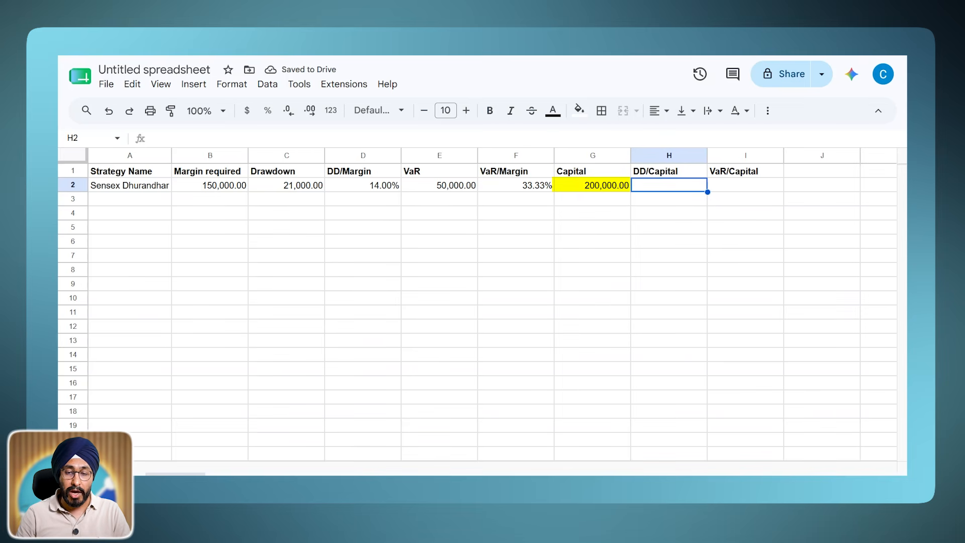
{"action": "type", "text": "="}
{"action": "key", "text": "Left"}
{"action": "key", "text": "Left"}
{"action": "key", "text": "Left"}
{"action": "key", "text": "Left"}
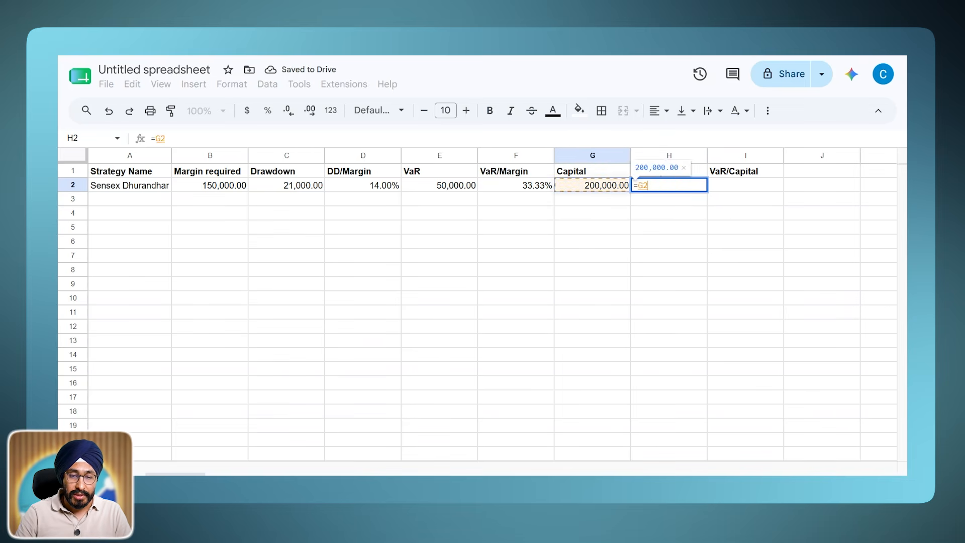
{"action": "key", "text": "Left"}
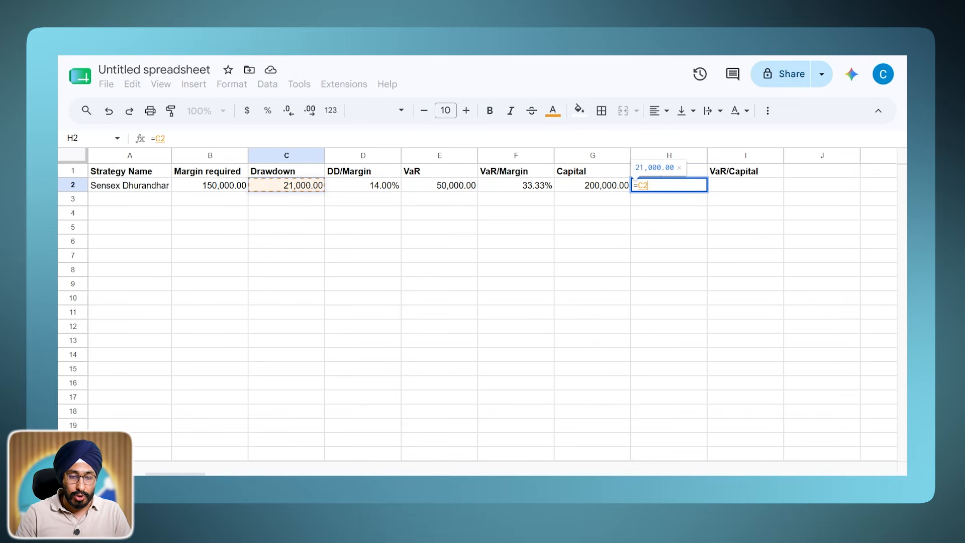
{"action": "type", "text": "/"}
{"action": "key", "text": "Left"}
{"action": "key", "text": "Return"}
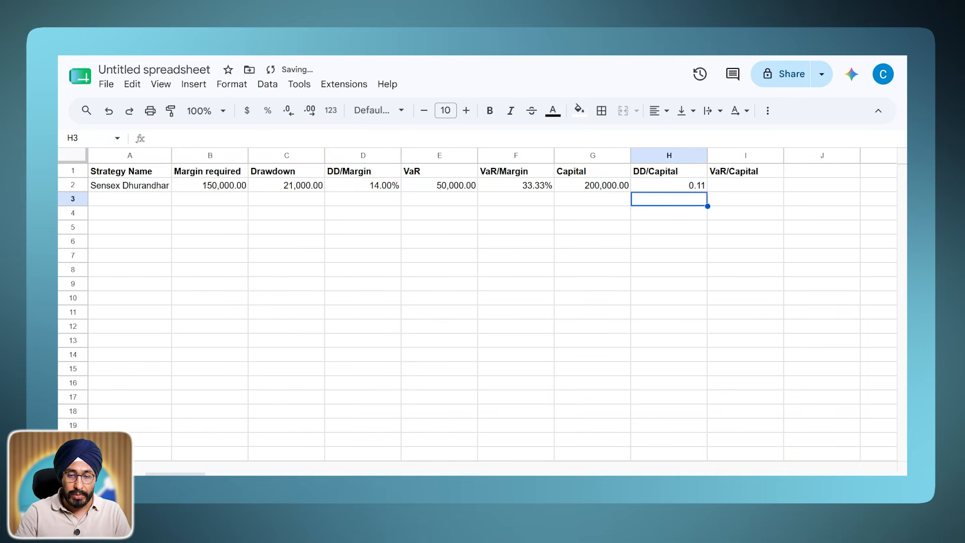
Calculate VaR/Capital in I2 by dividing the VaR by the capital with the formula =E2/G2
{"action": "key", "text": "Up"}
{"action": "key", "text": "Right"}
{"action": "type", "text": "="}
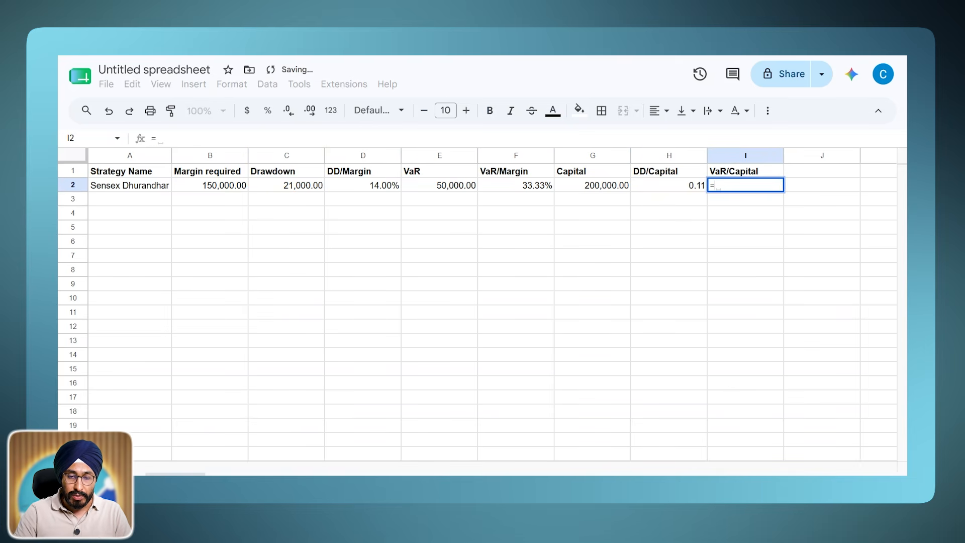
{"action": "key", "text": "Left"}
{"action": "key", "text": "Left"}
{"action": "key", "text": "Left"}
{"action": "key", "text": "Left"}
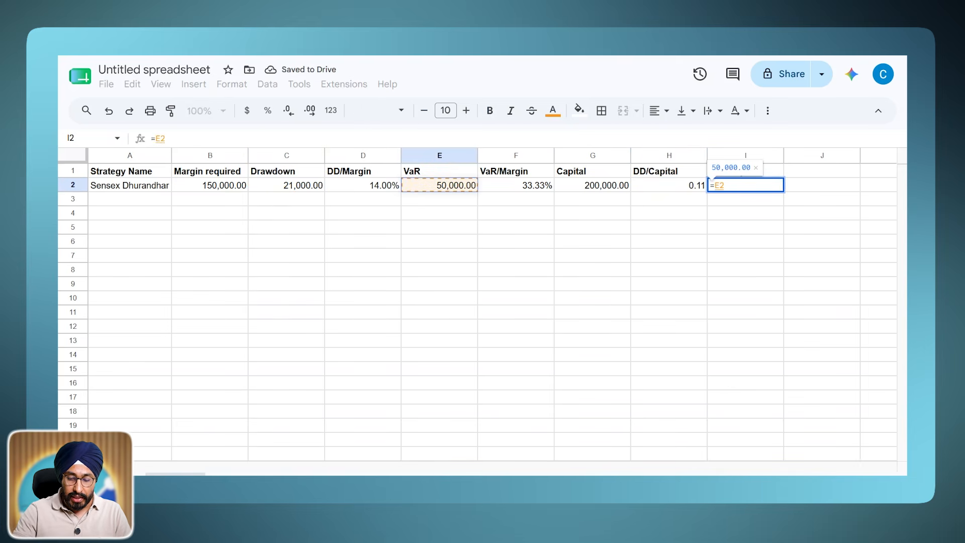
{"action": "type", "text": "/"}
{"action": "key", "text": "Left"}
{"action": "key", "text": "Left"}
{"action": "key", "text": "Return"}
Format the DD/Capital and VaR/Capital cells H2:I2 as percentages
{"action": "key", "text": "Up"}
{"action": "key", "text": "shift+Left"}
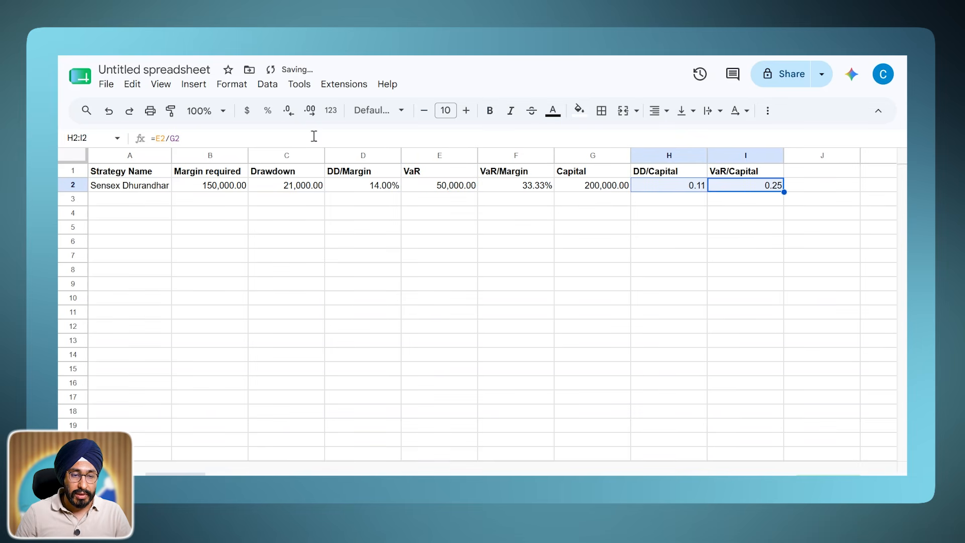
{"action": "left_click", "coordinate": [268, 111]}
{"action": "left_click", "coordinate": [662, 201]}
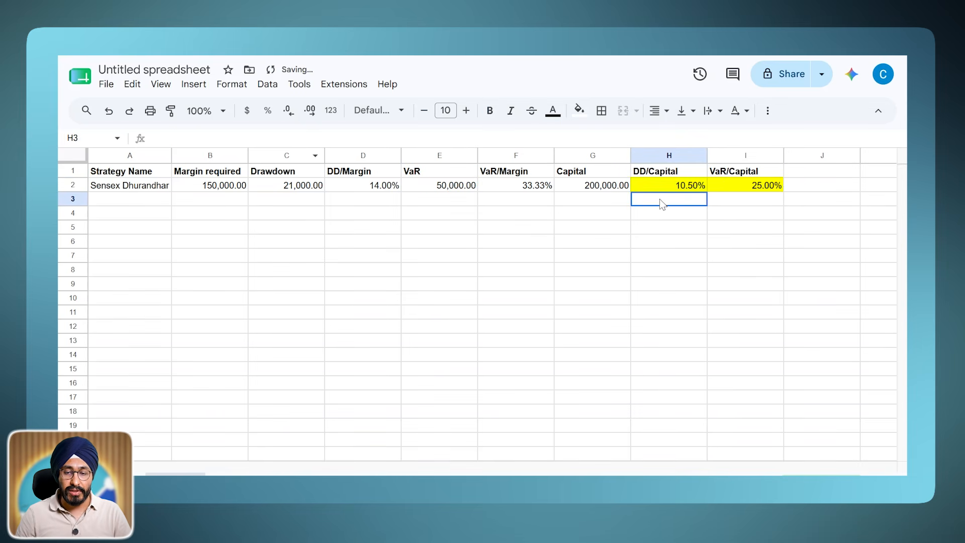
{"action": "left_click", "coordinate": [734, 185]}
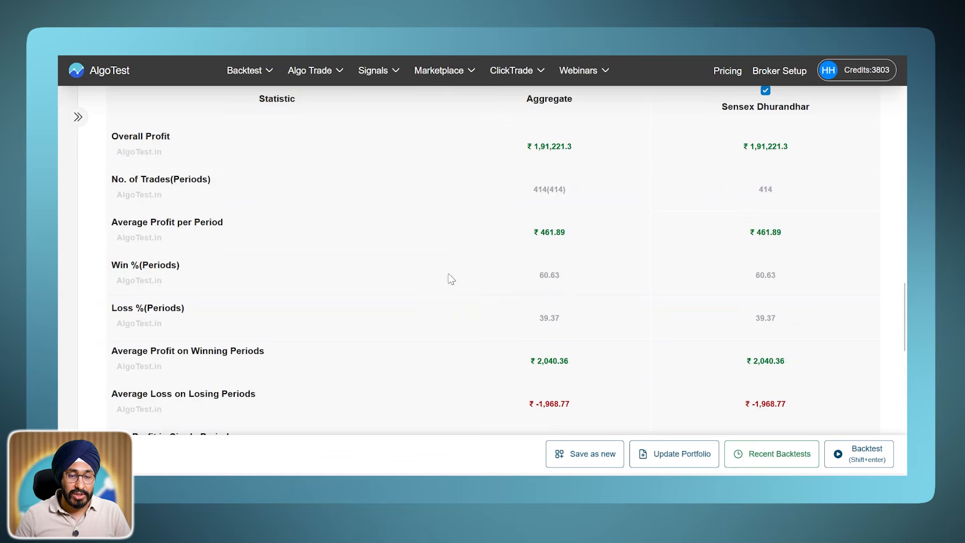
In AlgoTest, review the start of the Strategy-wise Report and open the RA Algos marketplace
{"action": "scroll", "coordinate": [448, 276], "scroll_direction": "up", "scroll_amount": 3}
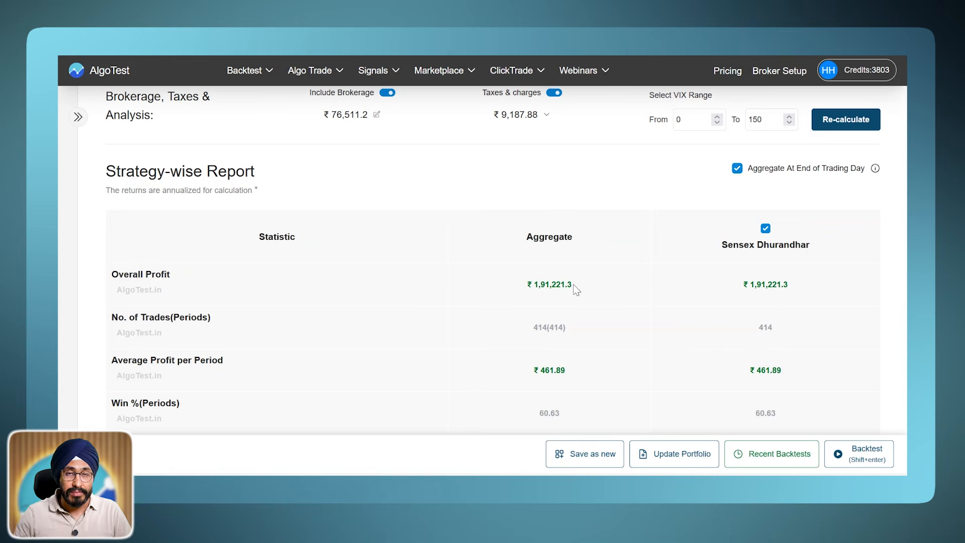
{"action": "left_click", "coordinate": [454, 72]}
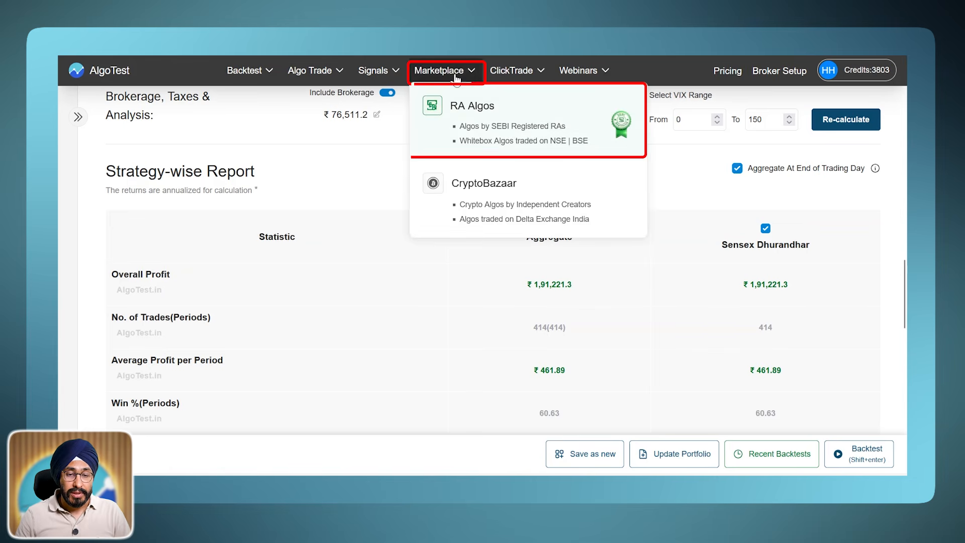
{"action": "left_click", "coordinate": [458, 106]}
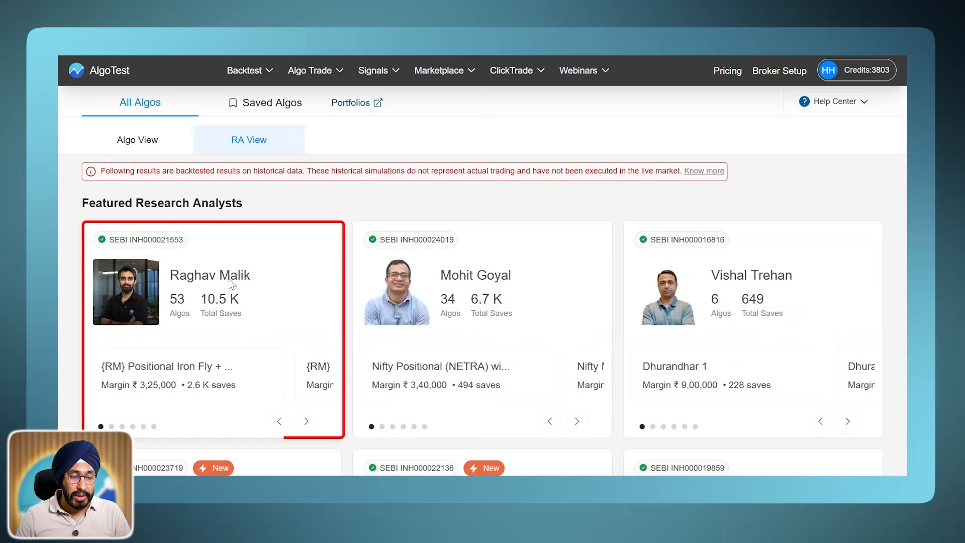
Open the first featured research analyst's profile and review the premium algo packages on offer, including Sensex Dhurandhar, closing the package list when done
{"action": "left_click", "coordinate": [232, 284]}
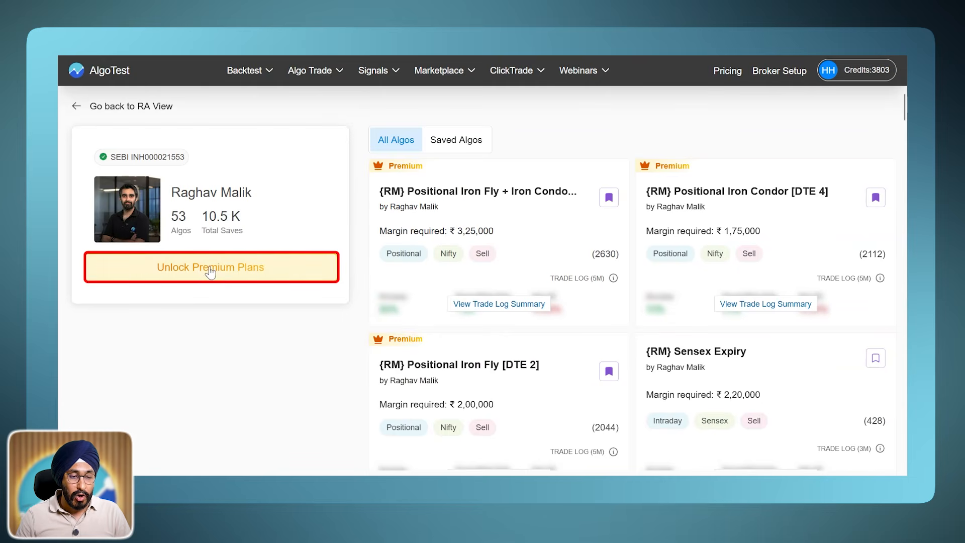
{"action": "left_click", "coordinate": [210, 269]}
{"action": "scroll", "coordinate": [457, 312], "scroll_direction": "down", "scroll_amount": 5}
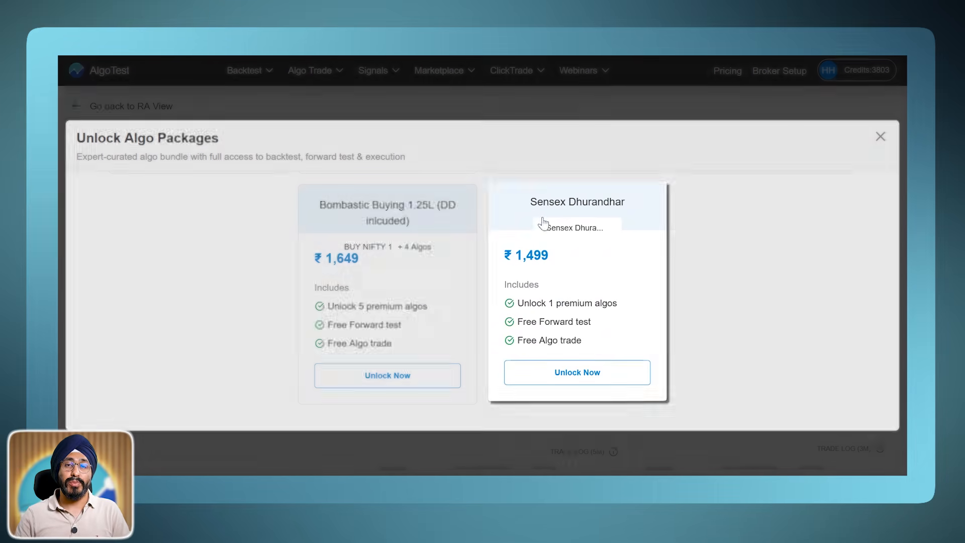
{"action": "scroll", "coordinate": [583, 370], "scroll_direction": "up", "scroll_amount": 5}
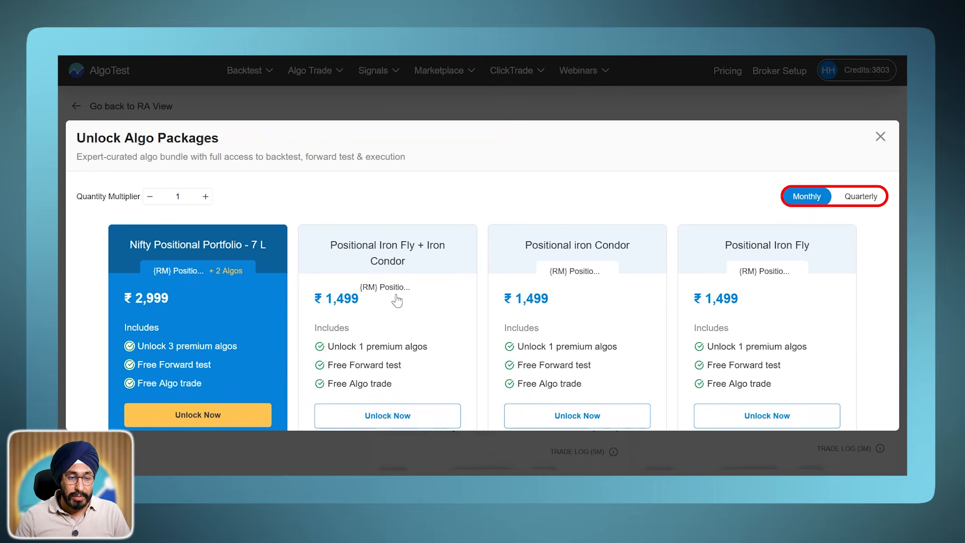
{"action": "scroll", "coordinate": [646, 252], "scroll_direction": "down", "scroll_amount": 5}
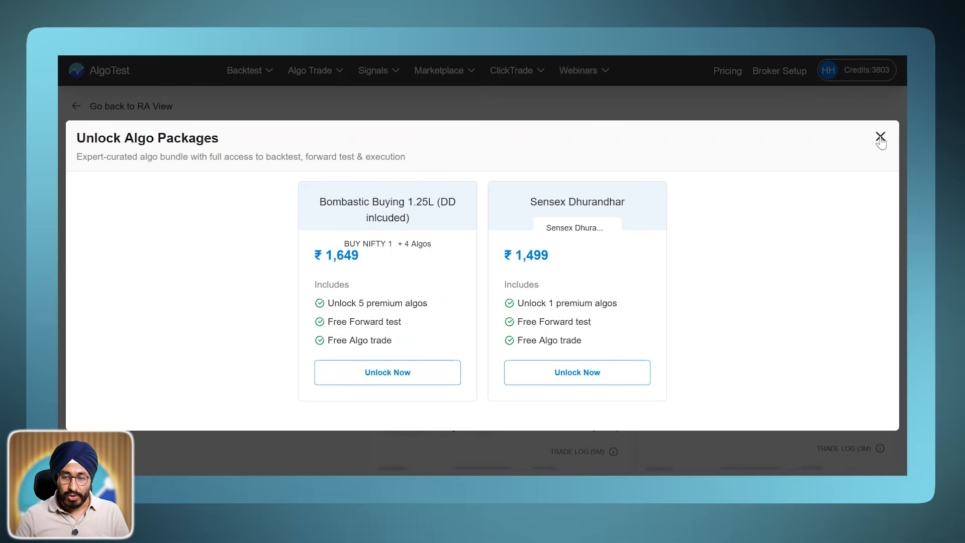
{"action": "left_click", "coordinate": [879, 135]}
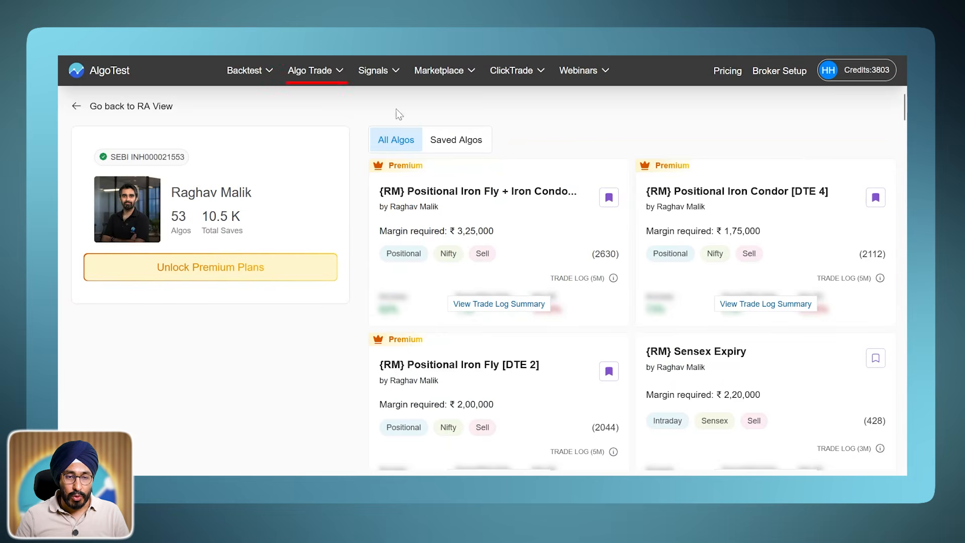
Go to the Activation section of Algo Trade and search the RA Algos for "dhu"
{"action": "mouse_move", "coordinate": [310, 70]}
{"action": "left_click", "coordinate": [331, 103]}
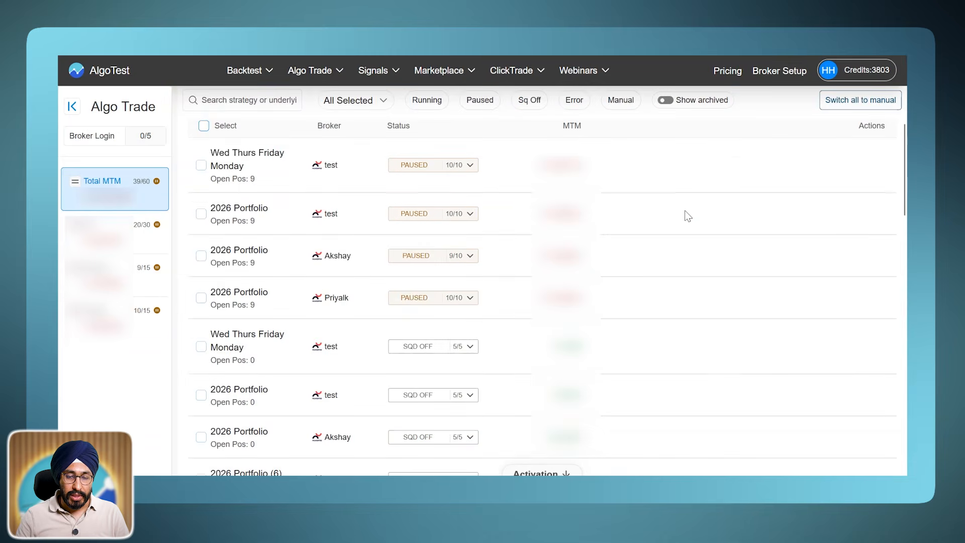
{"action": "scroll", "coordinate": [684, 211], "scroll_direction": "down", "scroll_amount": 6}
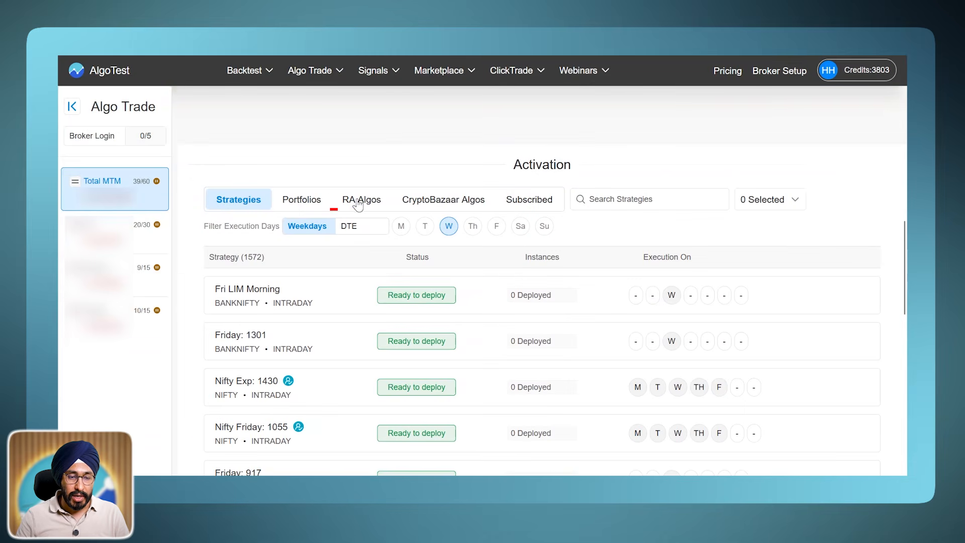
{"action": "left_click", "coordinate": [358, 201]}
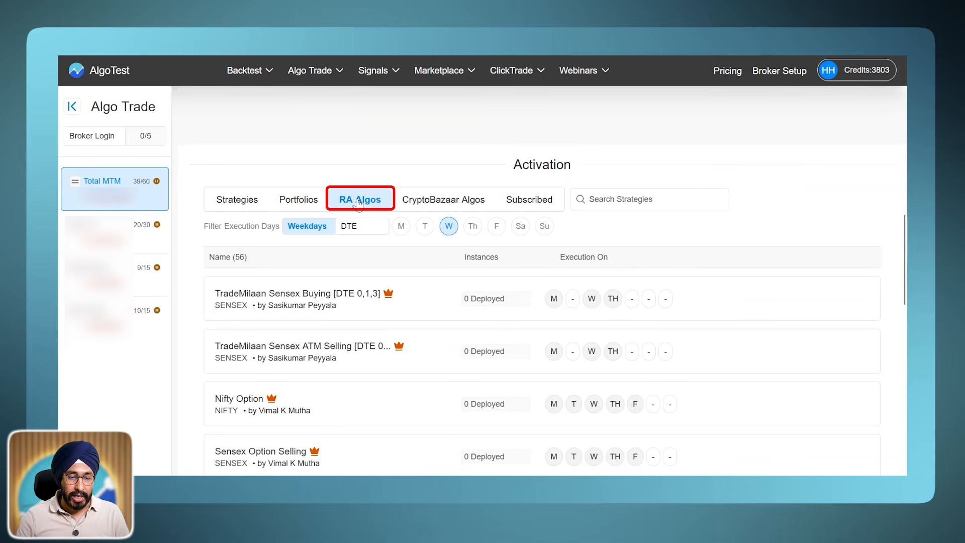
{"action": "left_click", "coordinate": [639, 204]}
{"action": "type", "text": "dhu"}
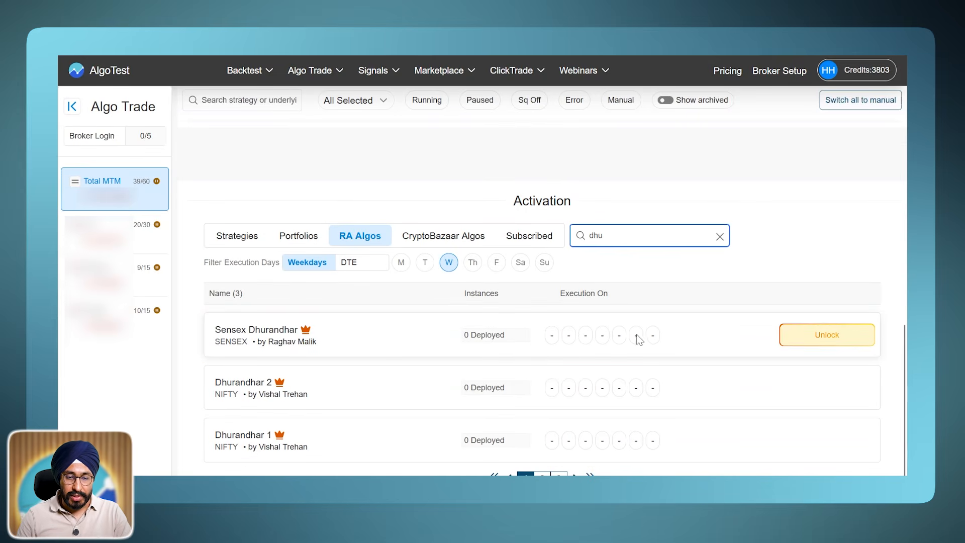
Switch the execution days filter to DTE and view the Sensex Dhurandhar unlock package, closing it without unlocking
{"action": "left_click", "coordinate": [354, 266]}
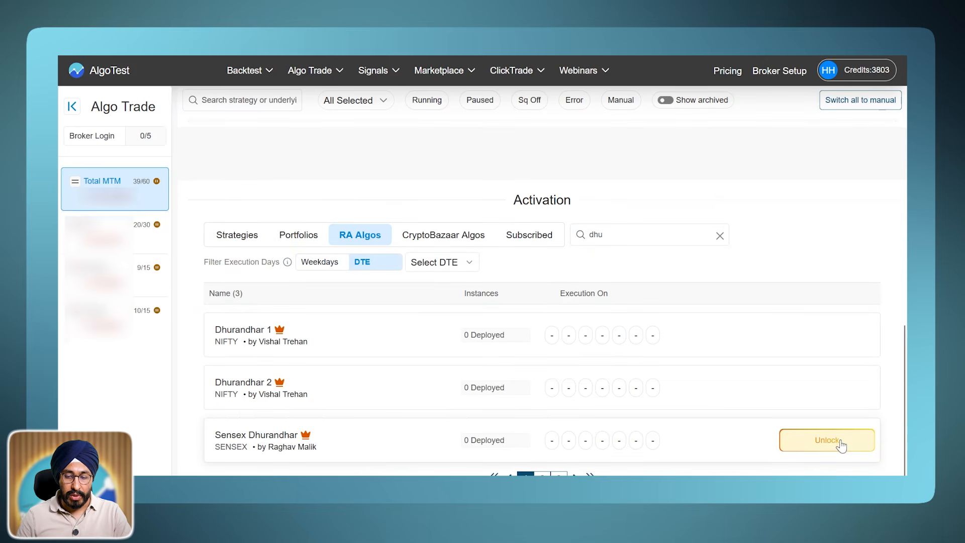
{"action": "left_click", "coordinate": [839, 442]}
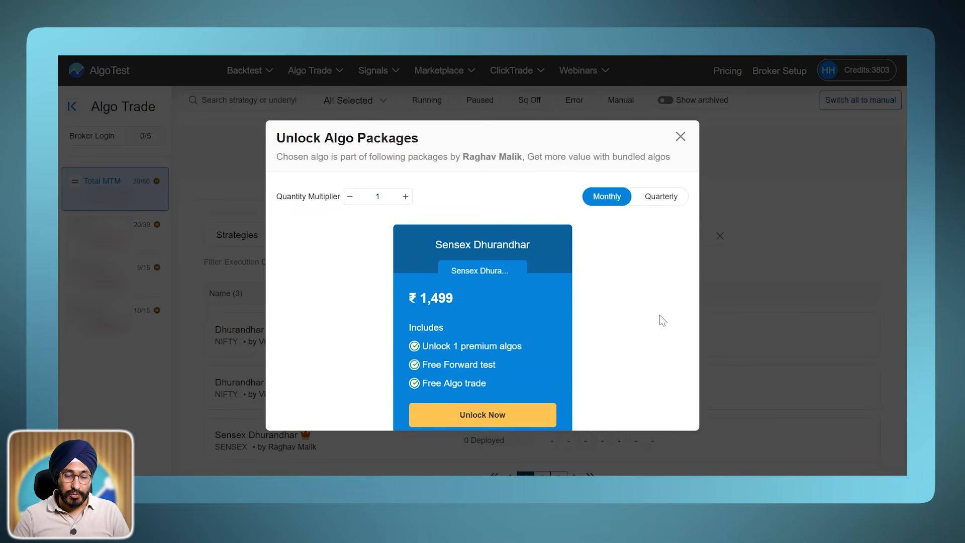
{"action": "left_click", "coordinate": [681, 136]}
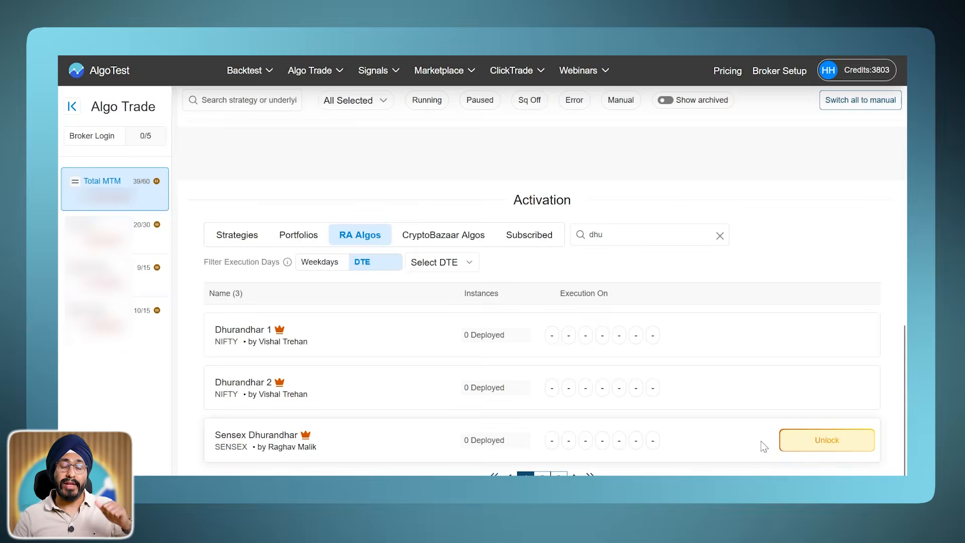